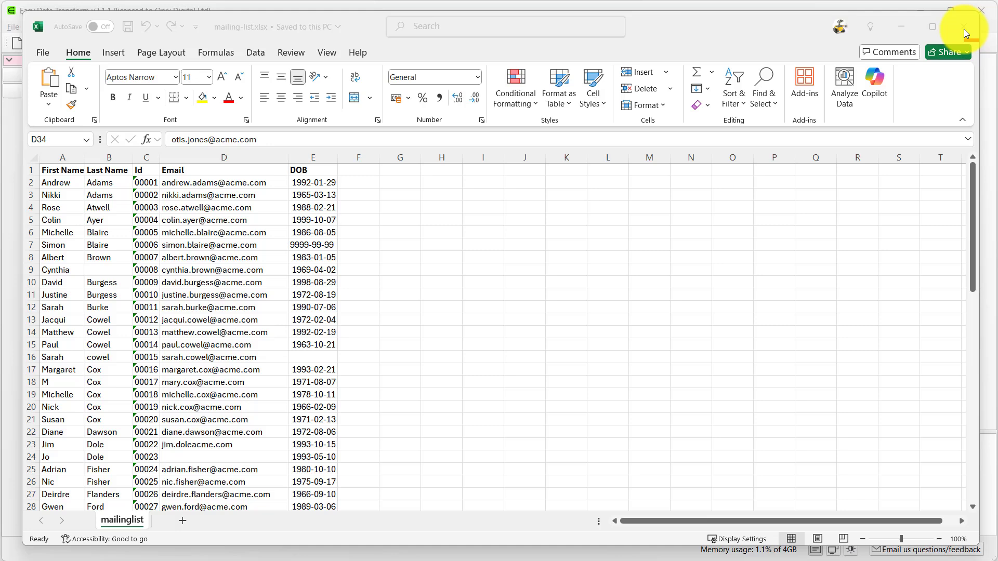
- Switch from the spreadsheet to Easy Data Transform and import mailing-list.xlsx as an input
{"action": "left_click", "coordinate": [963, 27]}
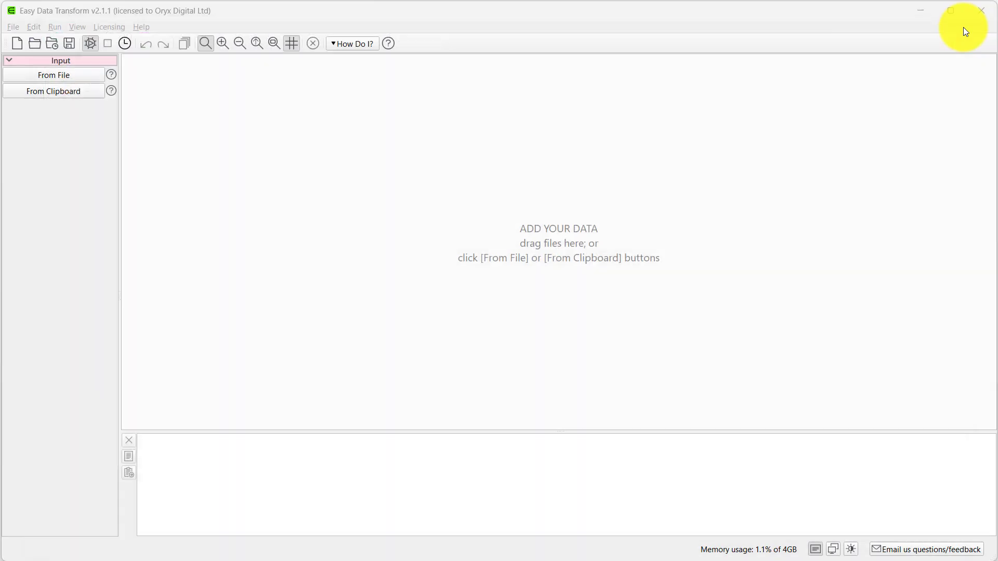
{"action": "left_click_drag", "start_coordinate": [240, 208], "coordinate": [354, 256]}
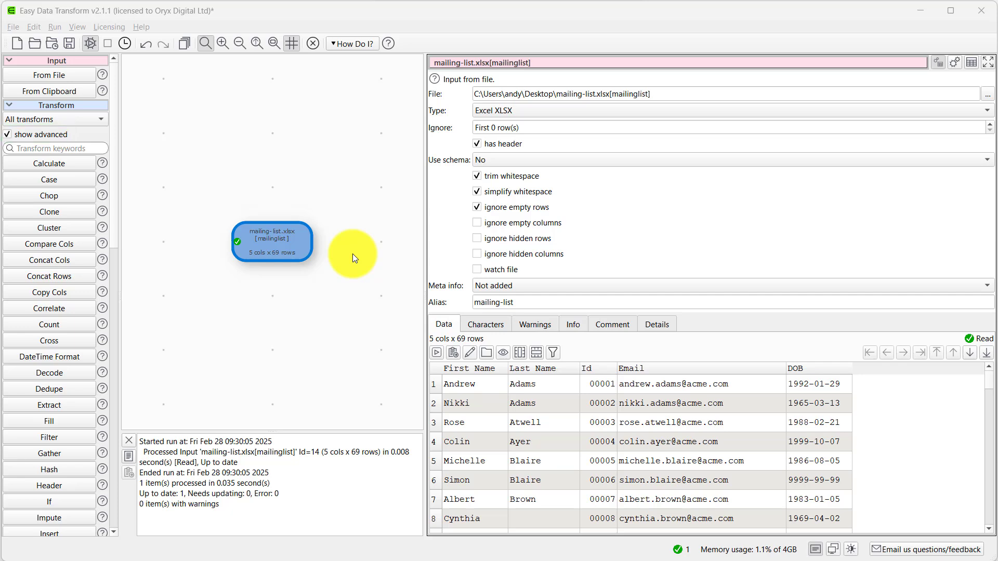
- Add a Verify transform to the mailing-list input and show only its rule settings, without the data table
{"action": "scroll", "coordinate": [114, 524], "scroll_direction": "down", "scroll_amount": 10}
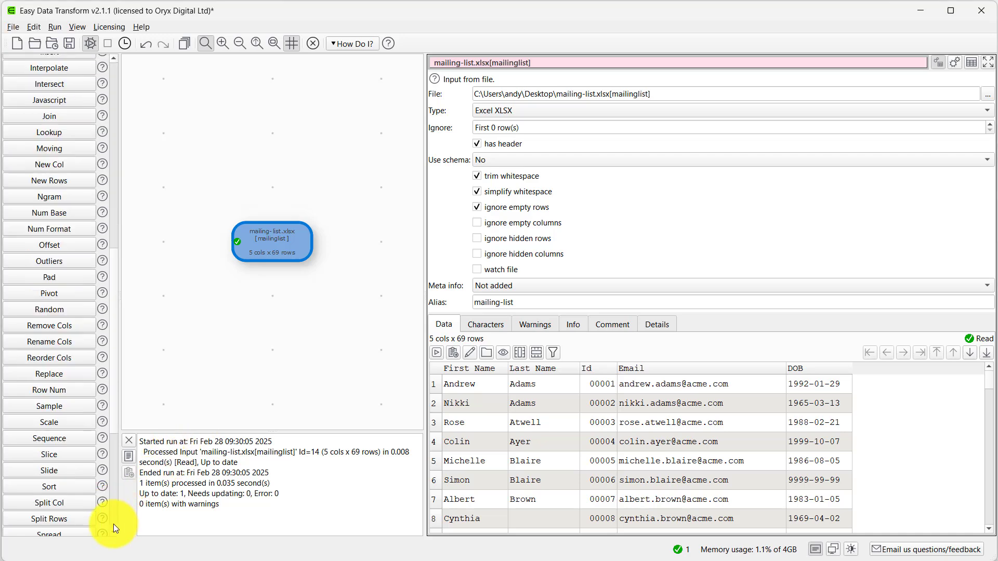
{"action": "left_click", "coordinate": [88, 488]}
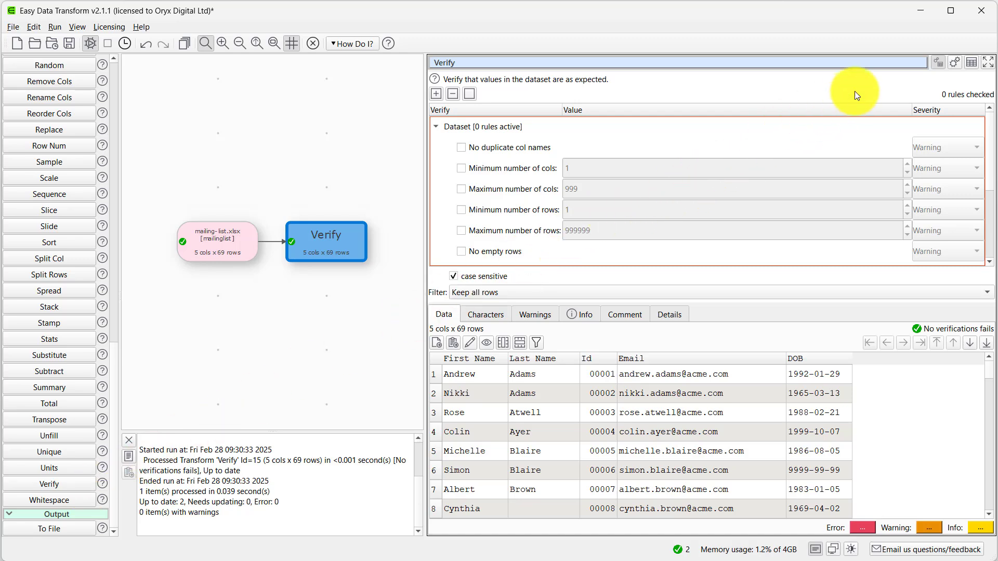
{"action": "left_click", "coordinate": [955, 63]}
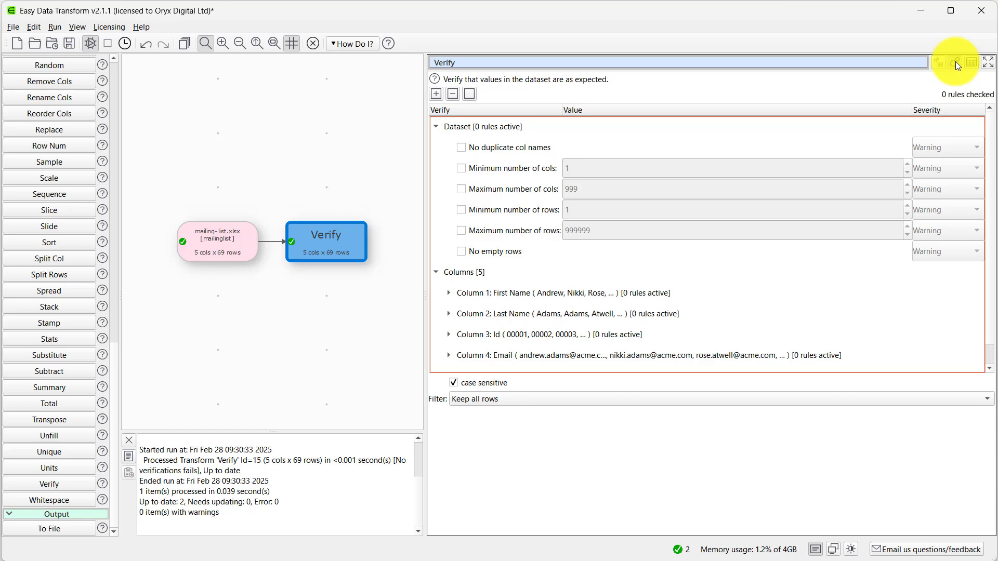
- For the First Name column, require no empty values and title case, with title case severity set to Information
{"action": "left_click", "coordinate": [449, 293]}
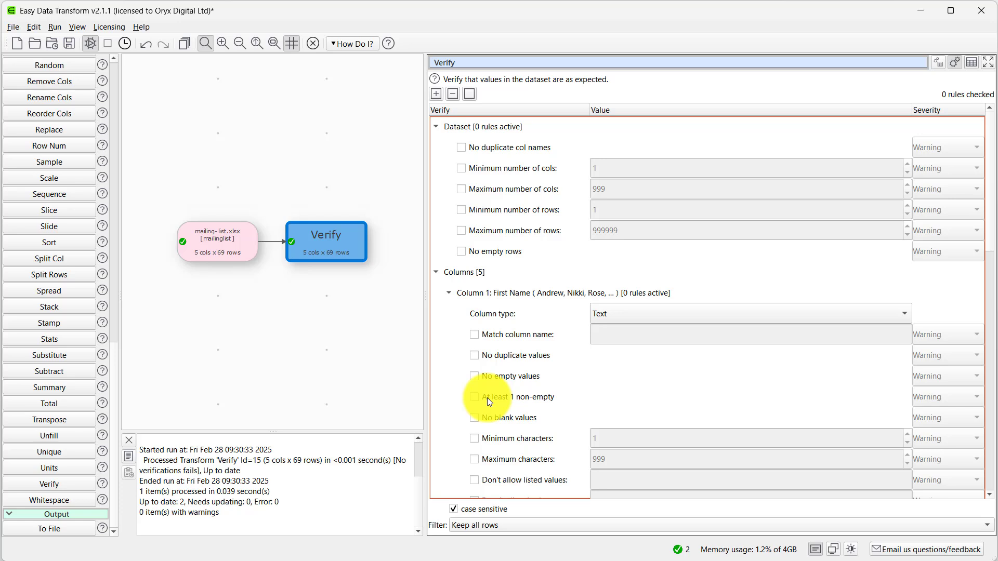
{"action": "left_click", "coordinate": [474, 374]}
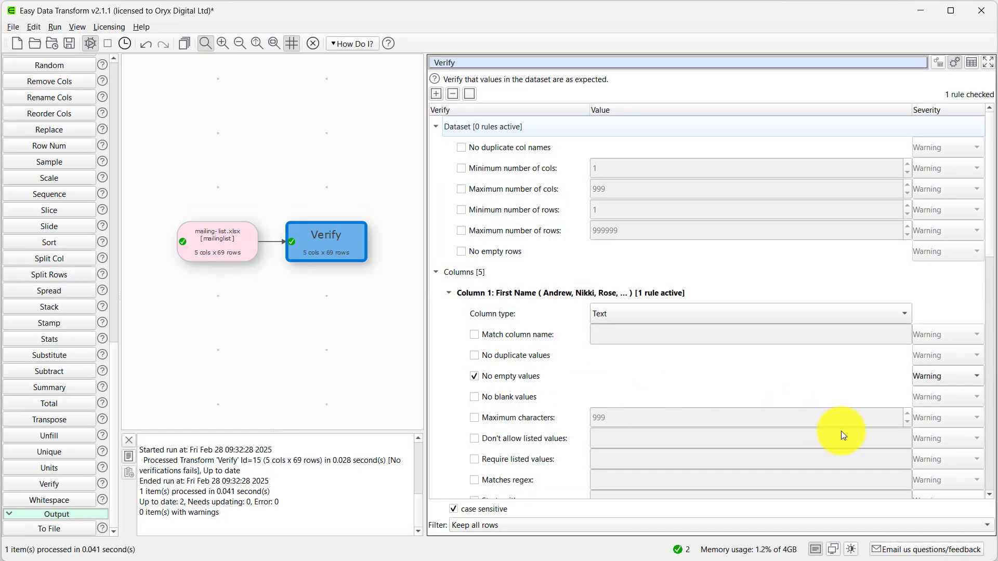
{"action": "scroll", "coordinate": [973, 460], "scroll_direction": "down", "scroll_amount": 6}
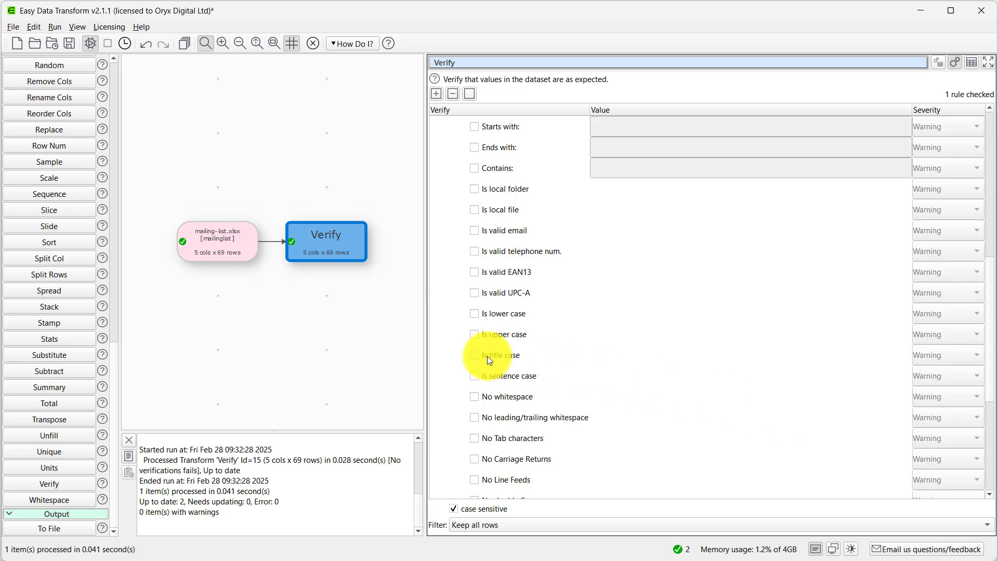
{"action": "left_click", "coordinate": [474, 355]}
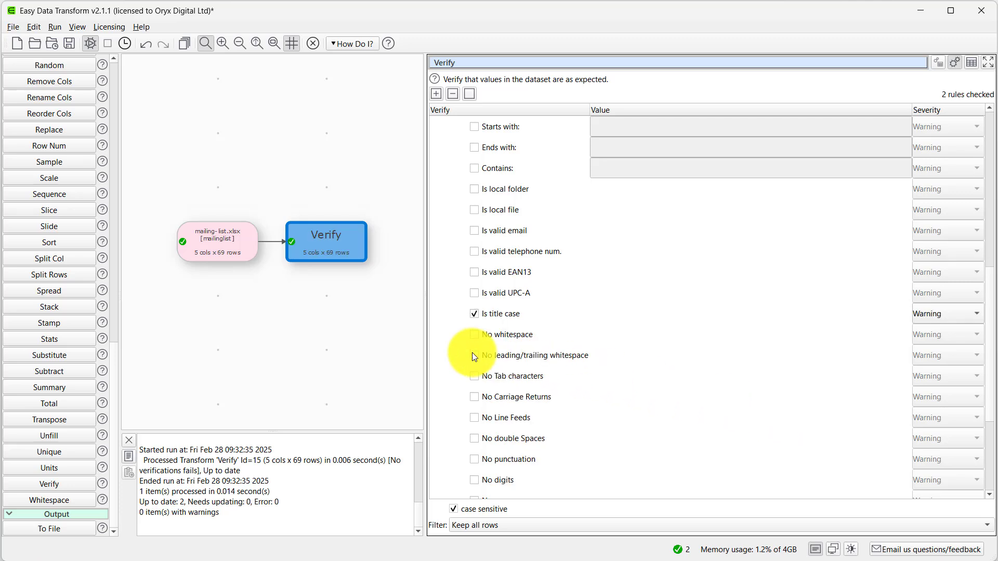
{"action": "left_click", "coordinate": [940, 318]}
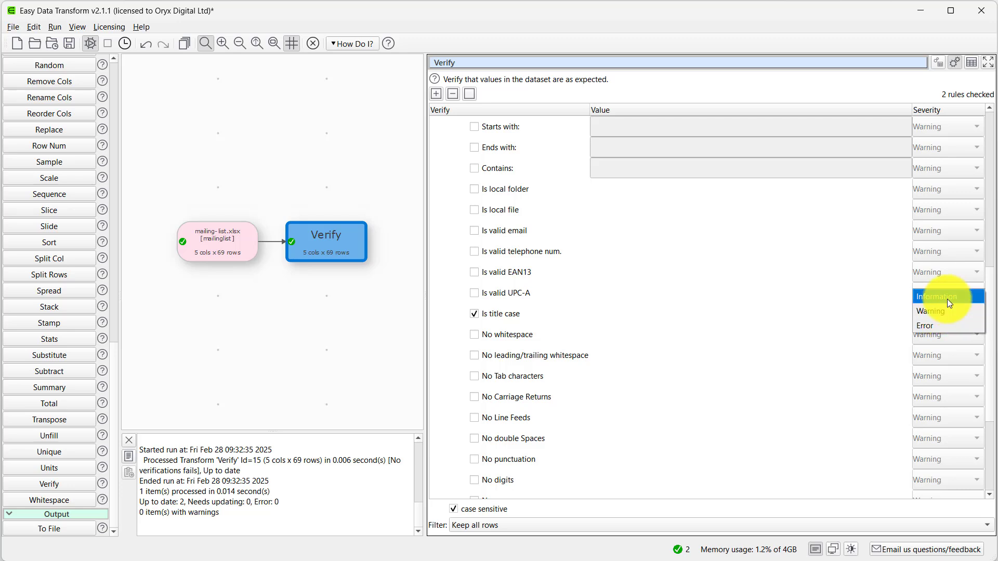
{"action": "left_click", "coordinate": [947, 298]}
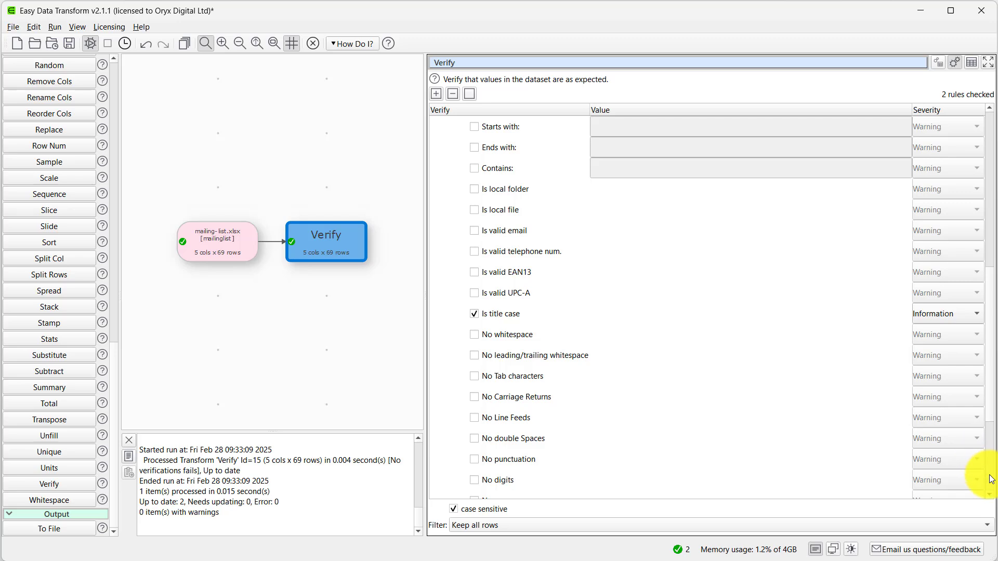
- For the Last Name column, enable the no empty values and title case rules, giving title case Information severity
{"action": "scroll", "coordinate": [981, 475], "scroll_direction": "down", "scroll_amount": 3}
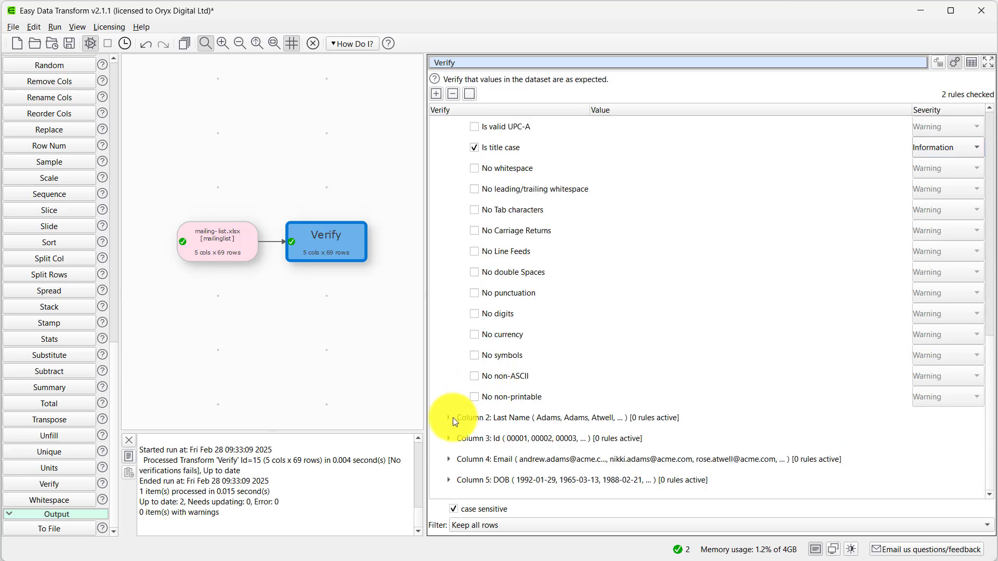
{"action": "left_click", "coordinate": [448, 418]}
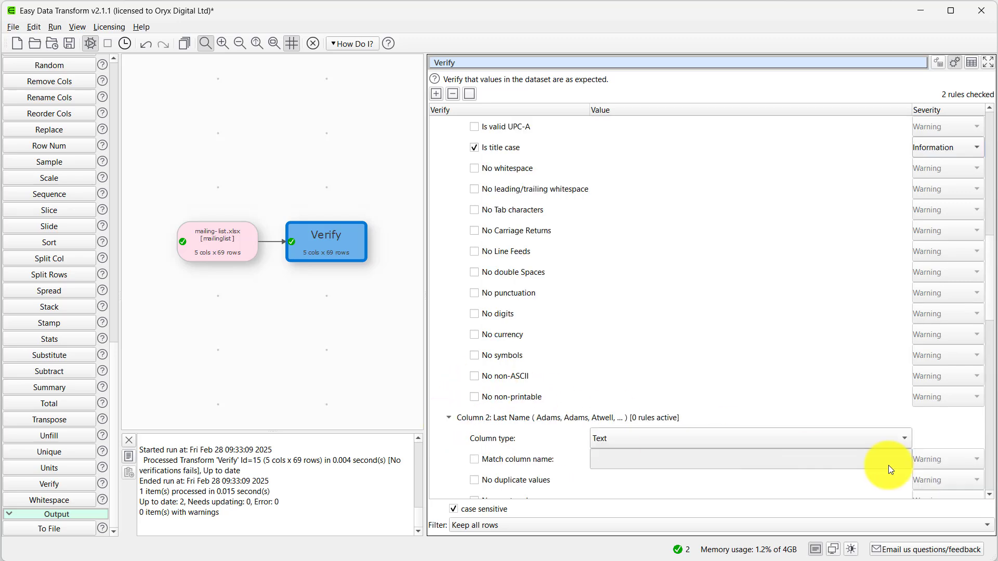
{"action": "scroll", "coordinate": [987, 476], "scroll_direction": "down", "scroll_amount": 5}
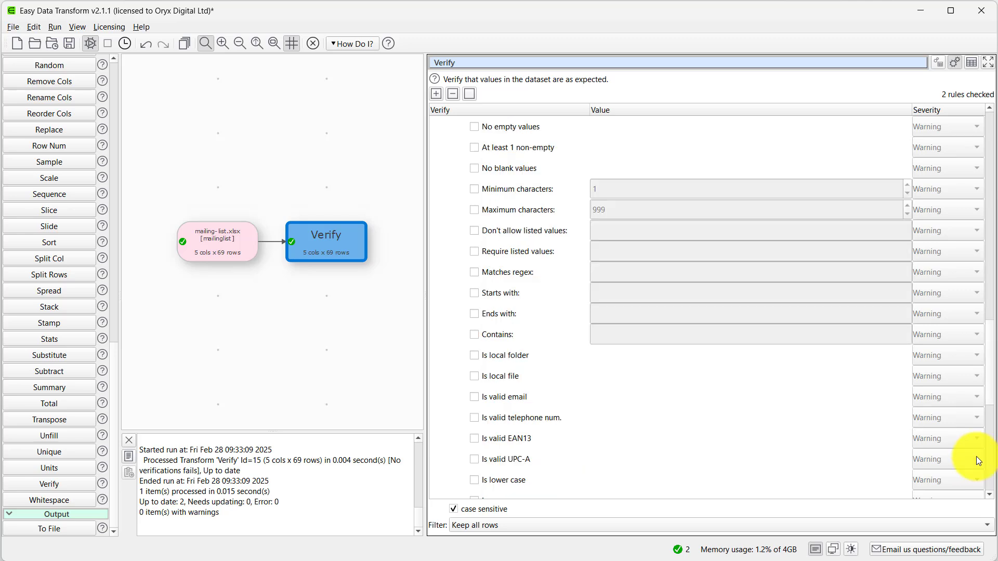
{"action": "left_click", "coordinate": [477, 126]}
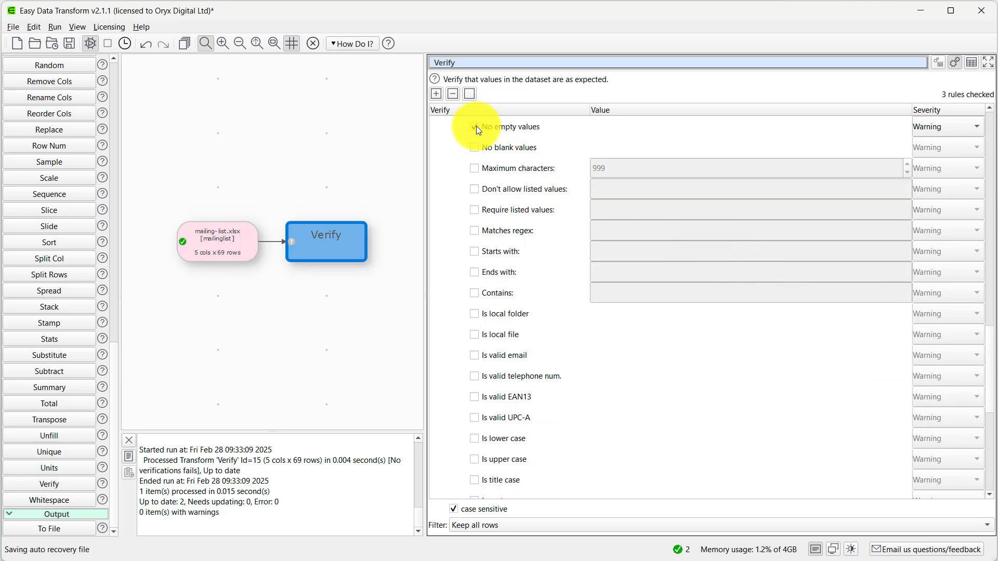
{"action": "left_click", "coordinate": [475, 478]}
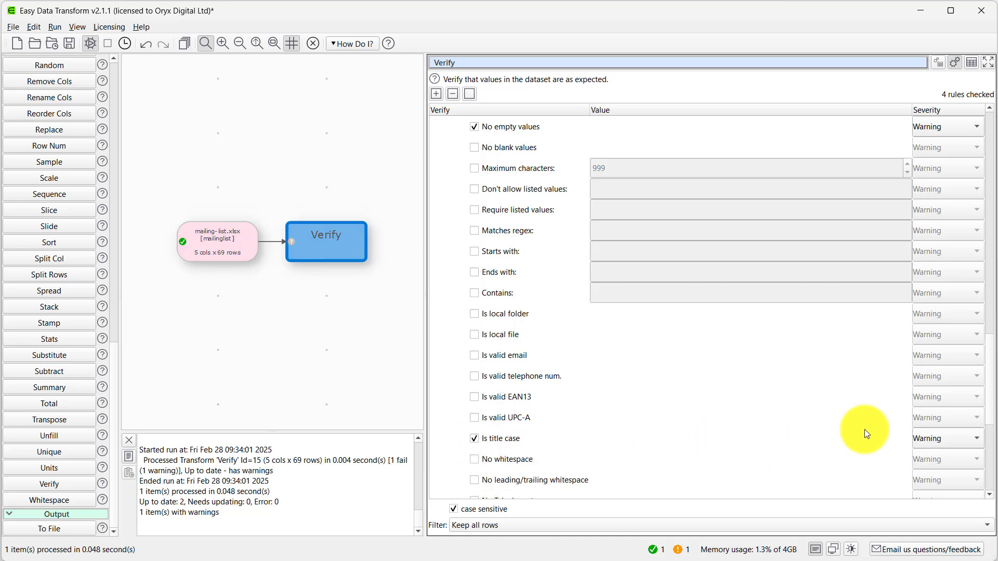
{"action": "left_click", "coordinate": [936, 435]}
{"action": "left_click", "coordinate": [937, 427]}
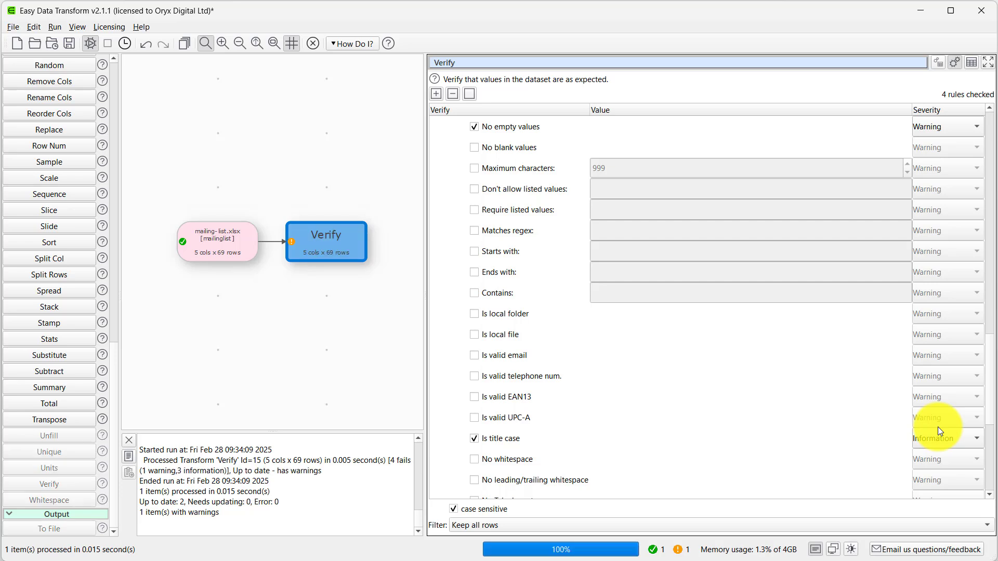
- For the Id column, enable the rules for no duplicate values and no empty values
{"action": "scroll", "coordinate": [990, 475], "scroll_direction": "down", "scroll_amount": 5}
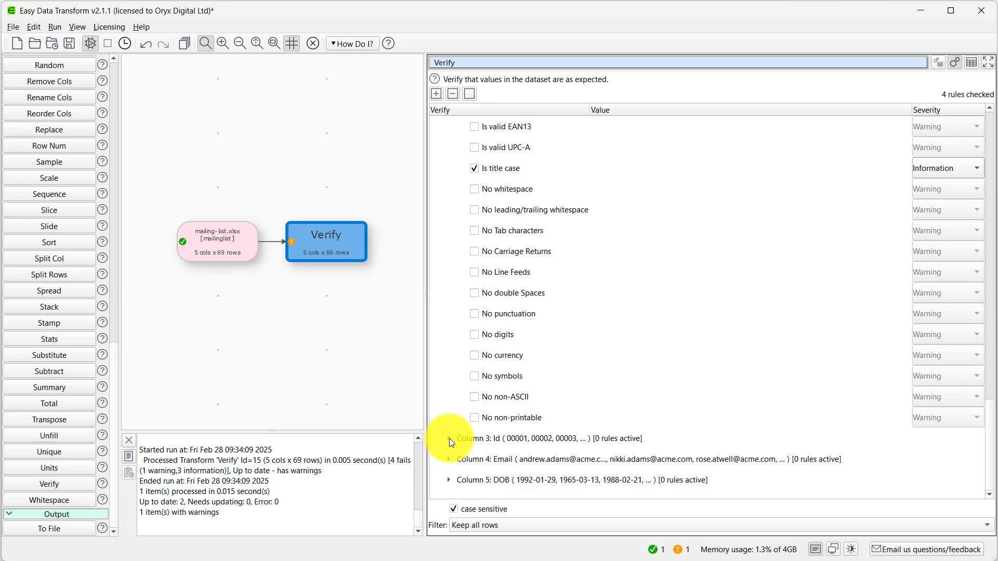
{"action": "left_click", "coordinate": [449, 439]}
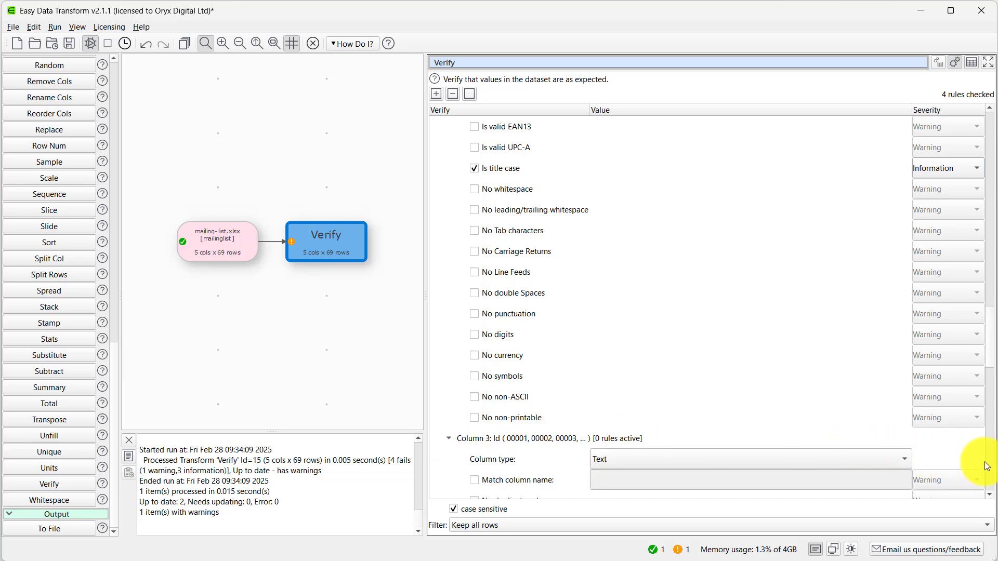
{"action": "scroll", "coordinate": [990, 468], "scroll_direction": "up", "scroll_amount": 5}
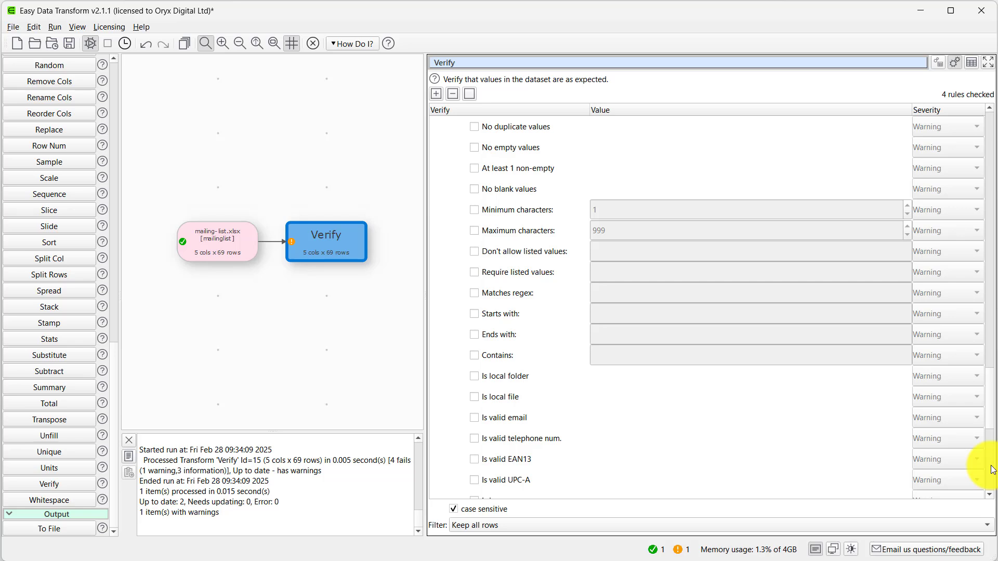
{"action": "left_click", "coordinate": [474, 127]}
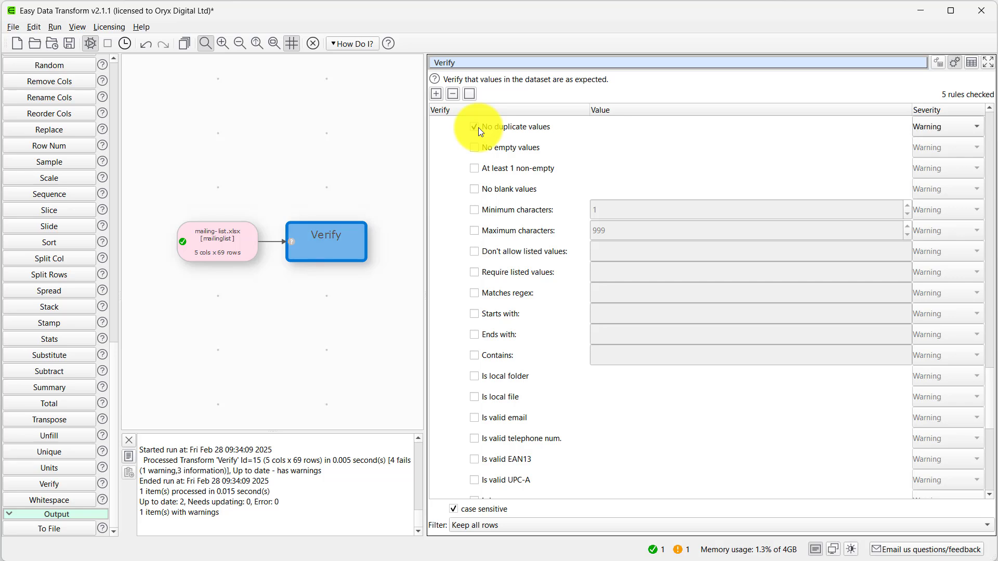
{"action": "left_click", "coordinate": [474, 147]}
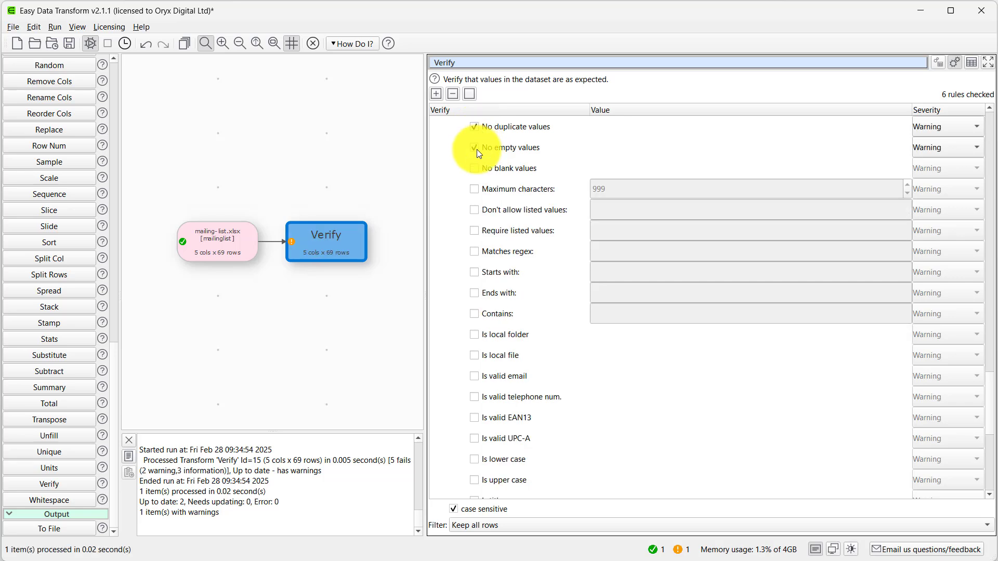
- For the Email column, enable the rule that each value is a valid email
{"action": "scroll", "coordinate": [987, 473], "scroll_direction": "down", "scroll_amount": 5}
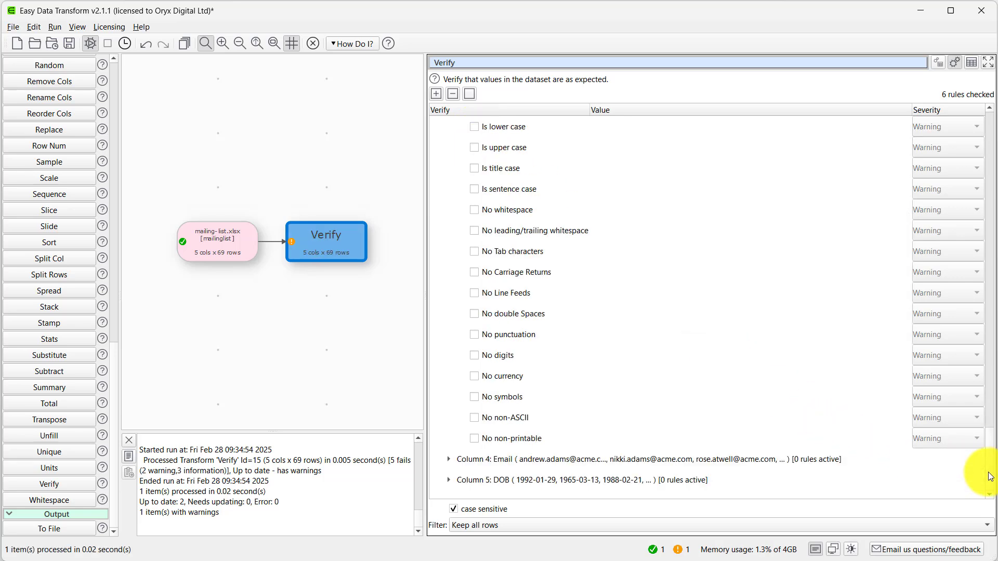
{"action": "left_click", "coordinate": [450, 457]}
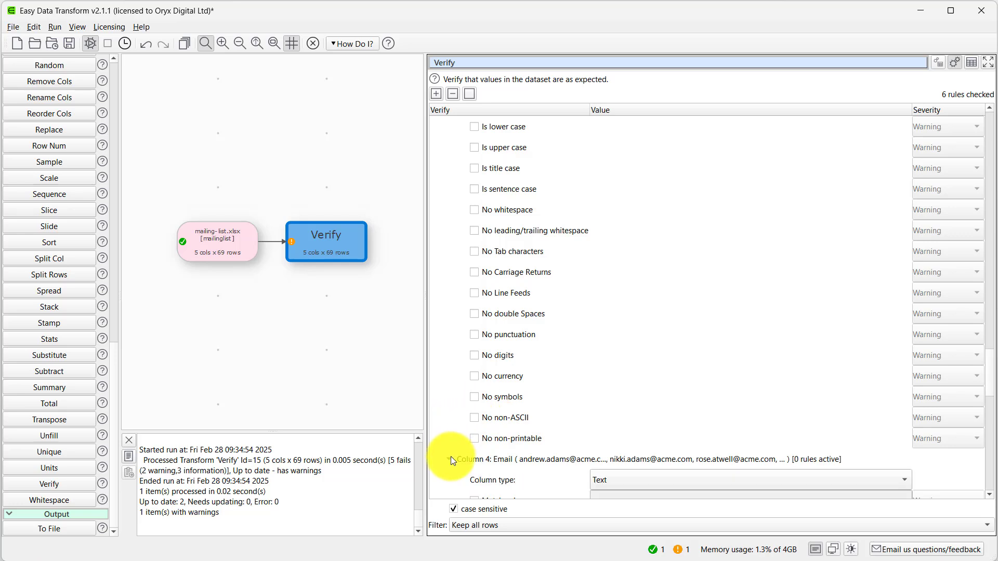
{"action": "scroll", "coordinate": [987, 465], "scroll_direction": "down", "scroll_amount": 6}
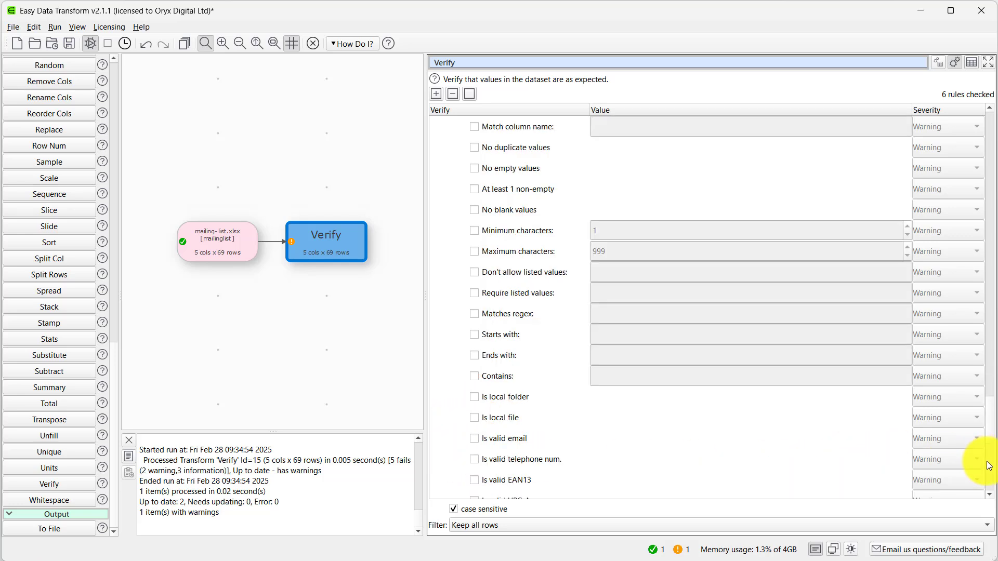
{"action": "left_click", "coordinate": [474, 438]}
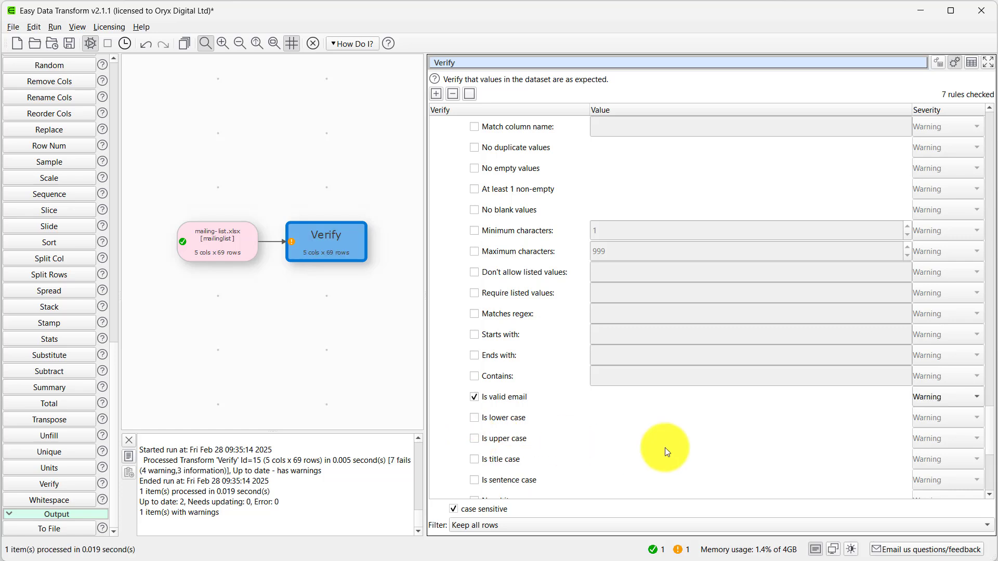
- Set the DOB column type to Date and require valid dates in the format yyyy-M-d
{"action": "scroll", "coordinate": [989, 480], "scroll_direction": "down", "scroll_amount": 5}
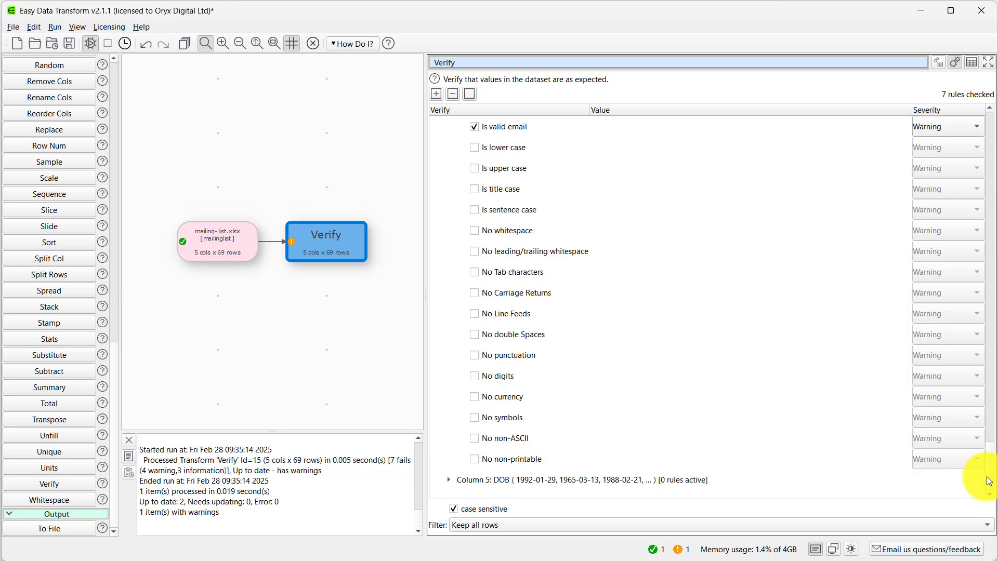
{"action": "left_click", "coordinate": [450, 481]}
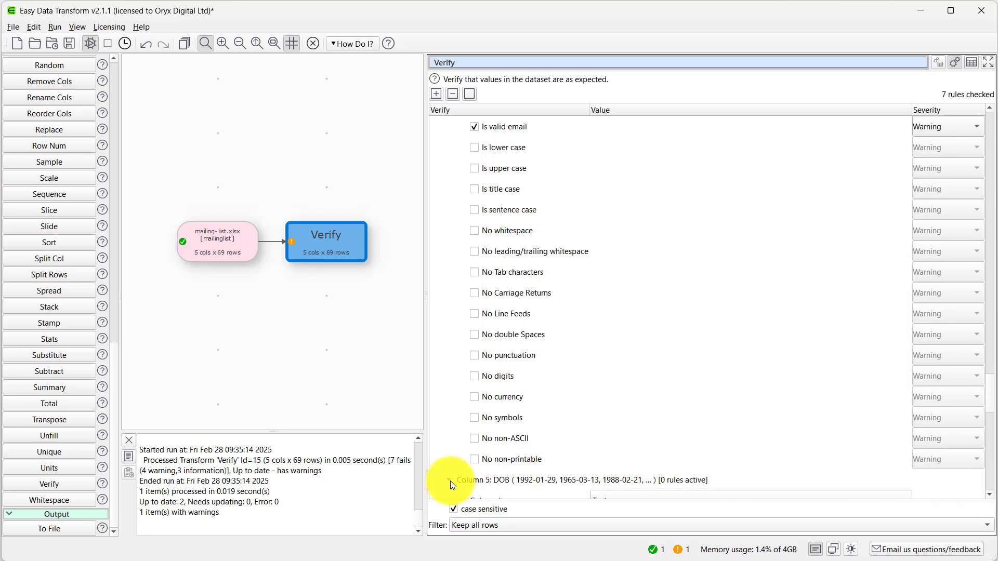
{"action": "left_click", "coordinate": [990, 471]}
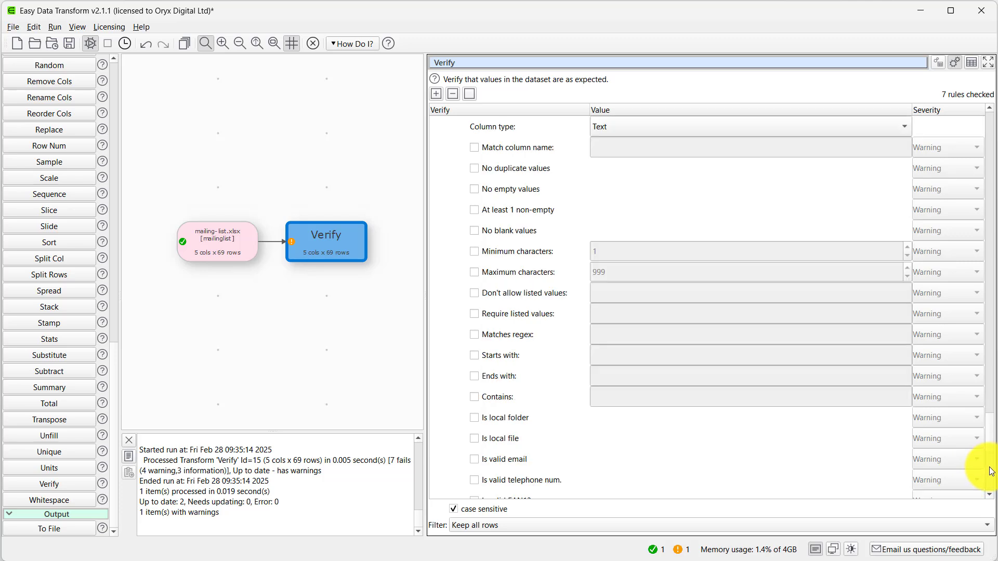
{"action": "left_click", "coordinate": [645, 130]}
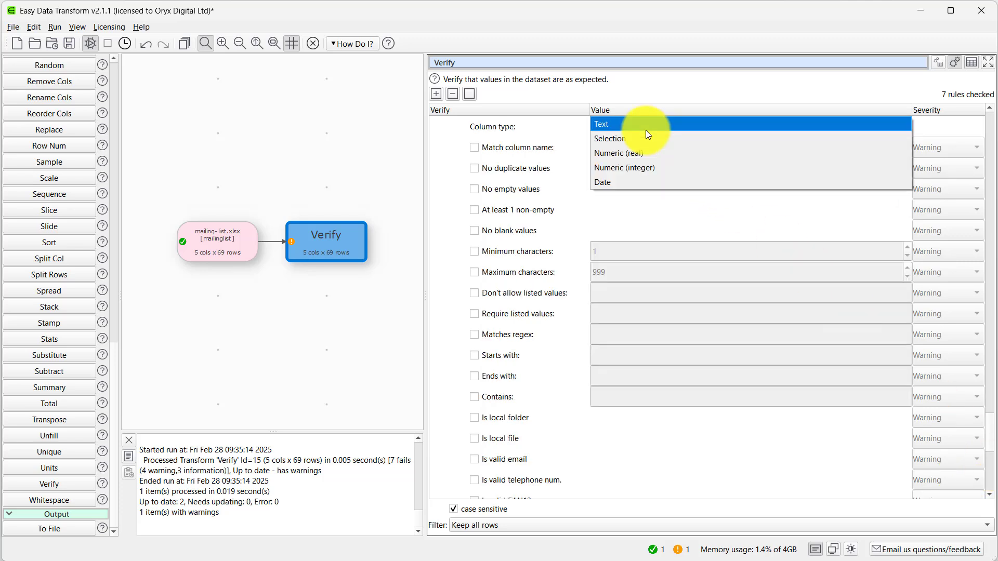
{"action": "left_click", "coordinate": [641, 185]}
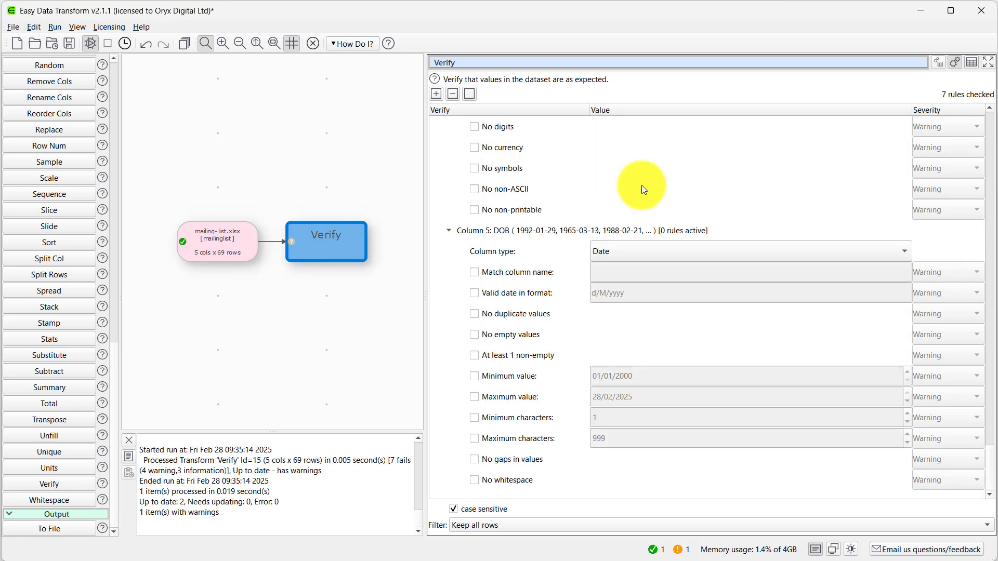
{"action": "left_click", "coordinate": [475, 295]}
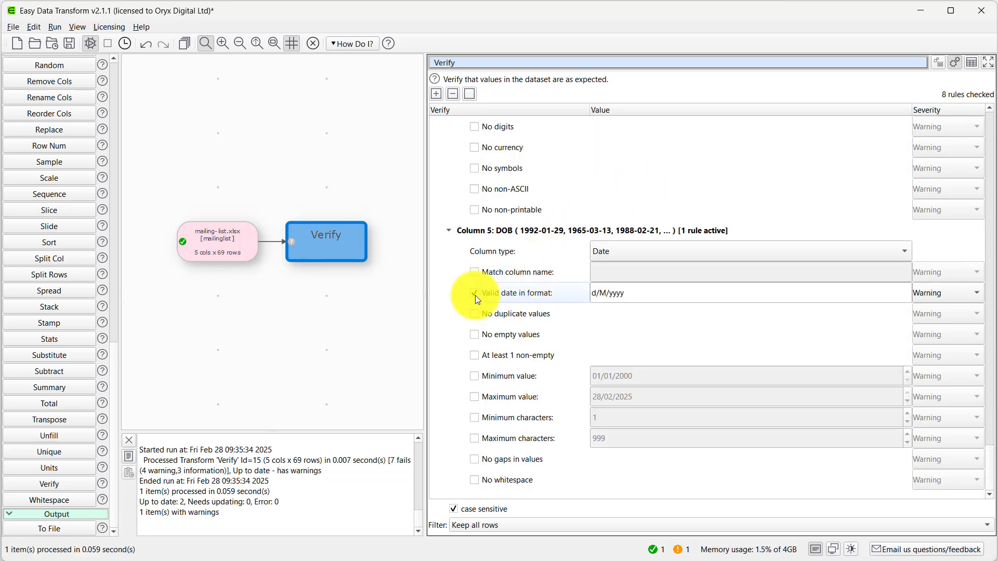
{"action": "left_click_drag", "start_coordinate": [646, 289], "coordinate": [578, 289]}
{"action": "type", "text": "yyyy-M-d"}
{"action": "key", "text": "Return"}
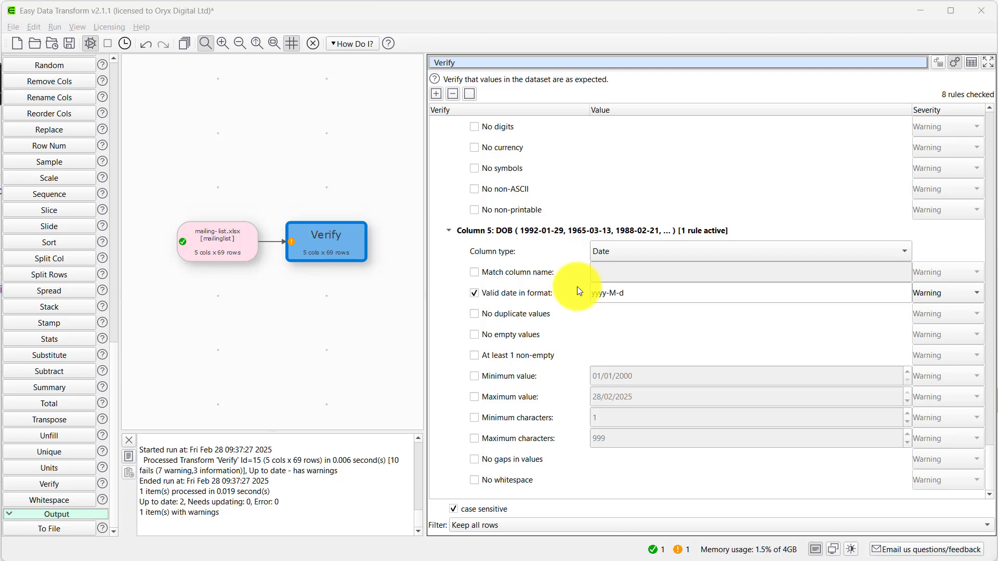
- Show the data table together with the Verify rules and examine the highlighted column headers and cells
{"action": "left_click", "coordinate": [934, 64]}
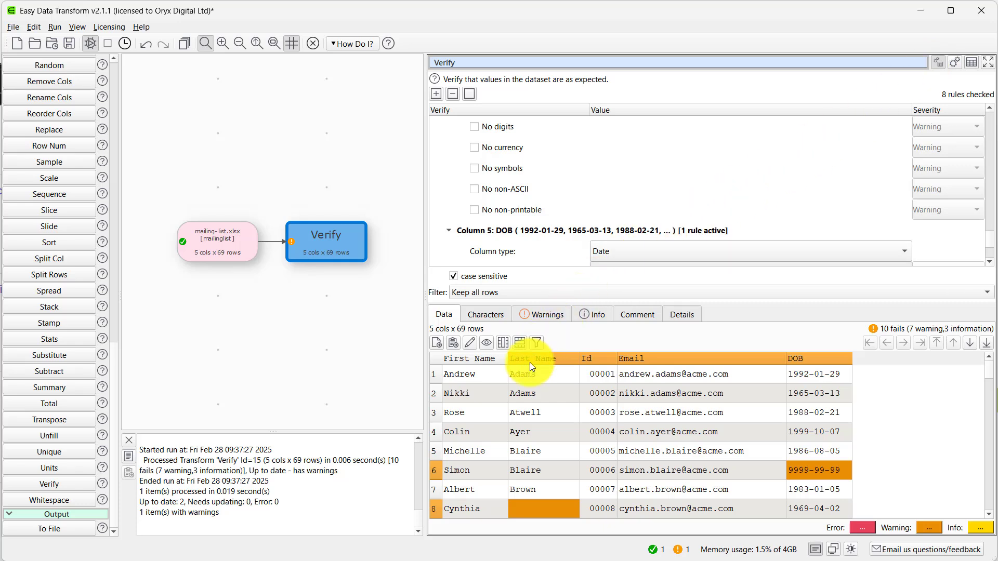
{"action": "mouse_move", "coordinate": [529, 363]}
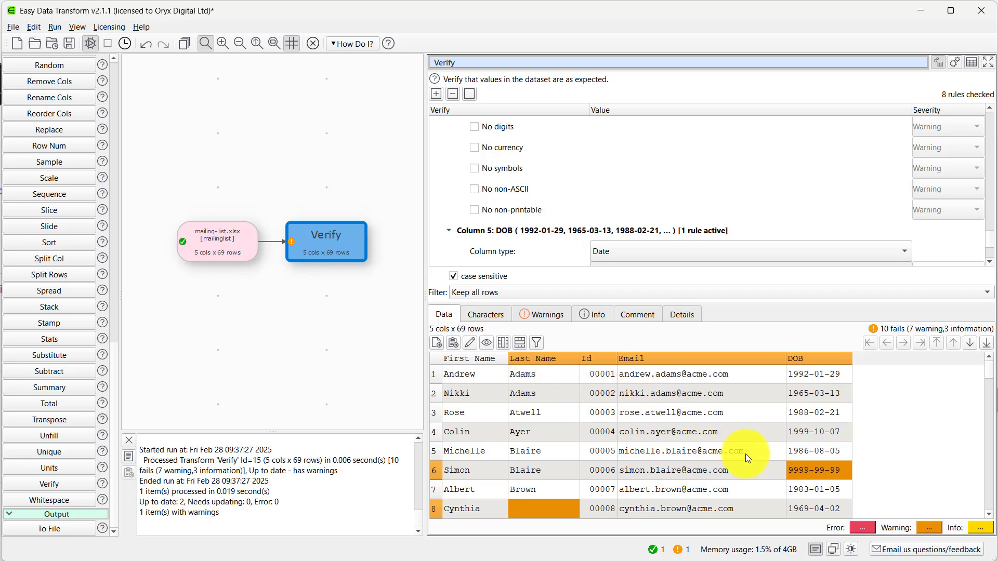
- Examine which rule each highlighted cell fails in rows 1 to 40 of the data table
{"action": "mouse_move", "coordinate": [822, 473]}
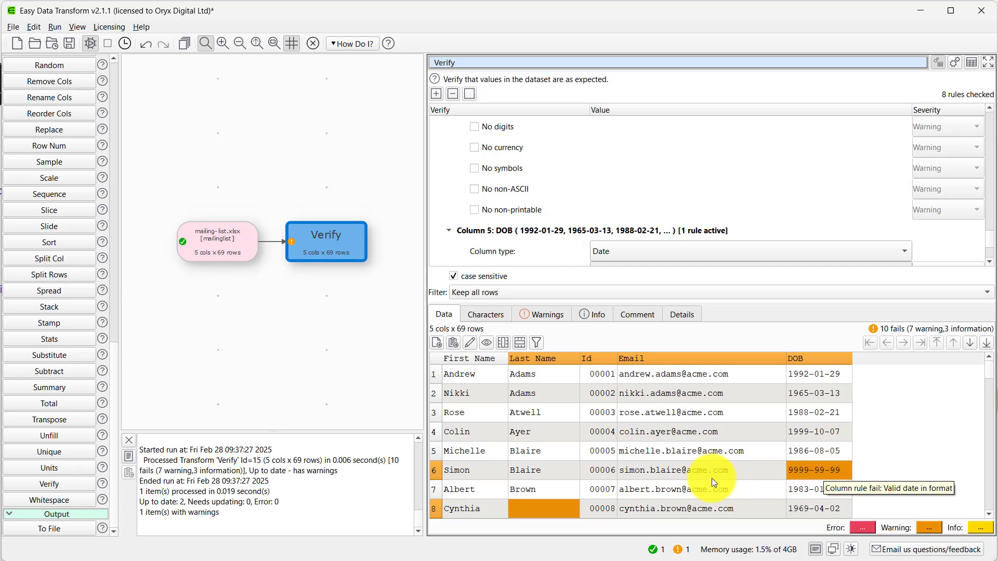
{"action": "mouse_move", "coordinate": [548, 513]}
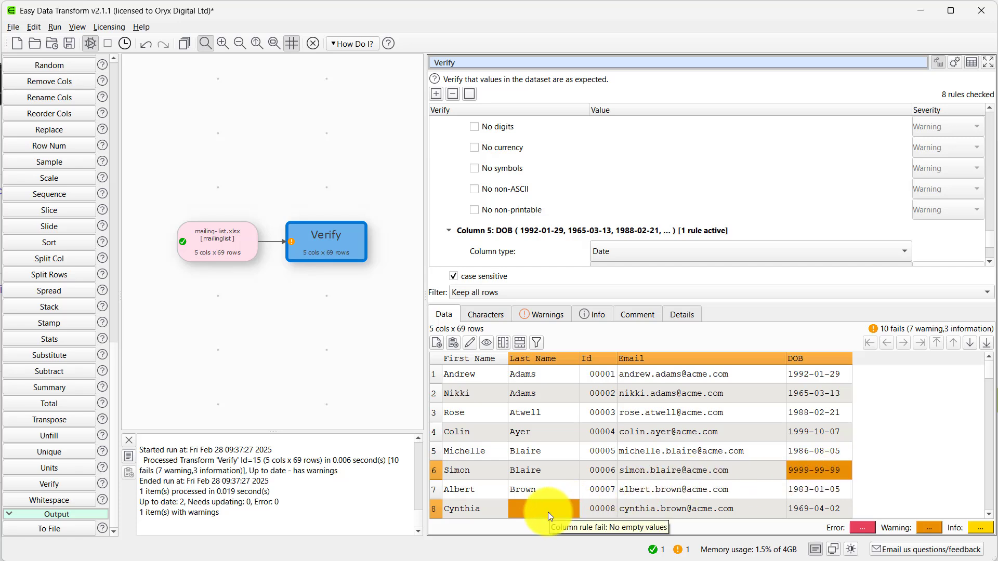
{"action": "left_click", "coordinate": [989, 475]}
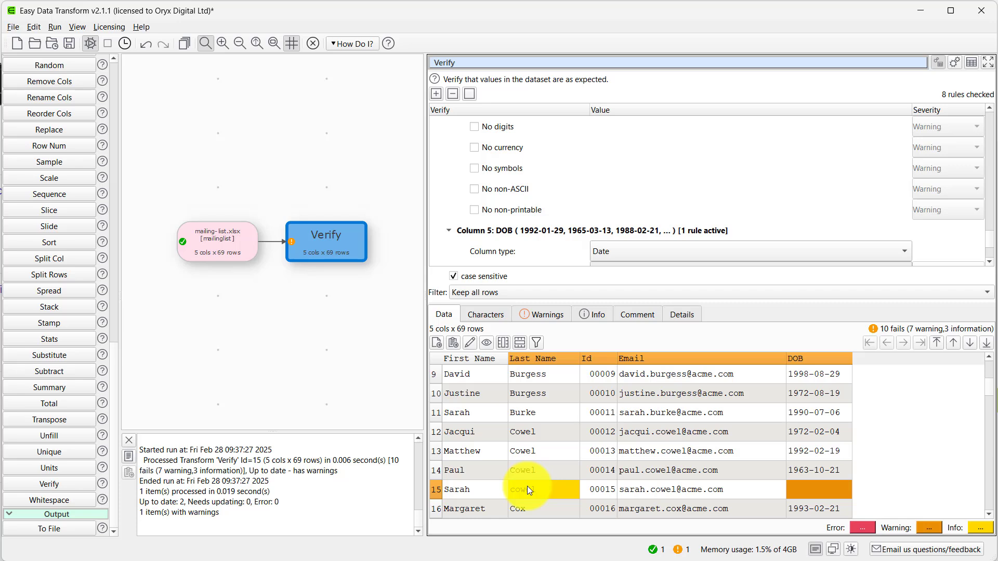
{"action": "mouse_move", "coordinate": [528, 488]}
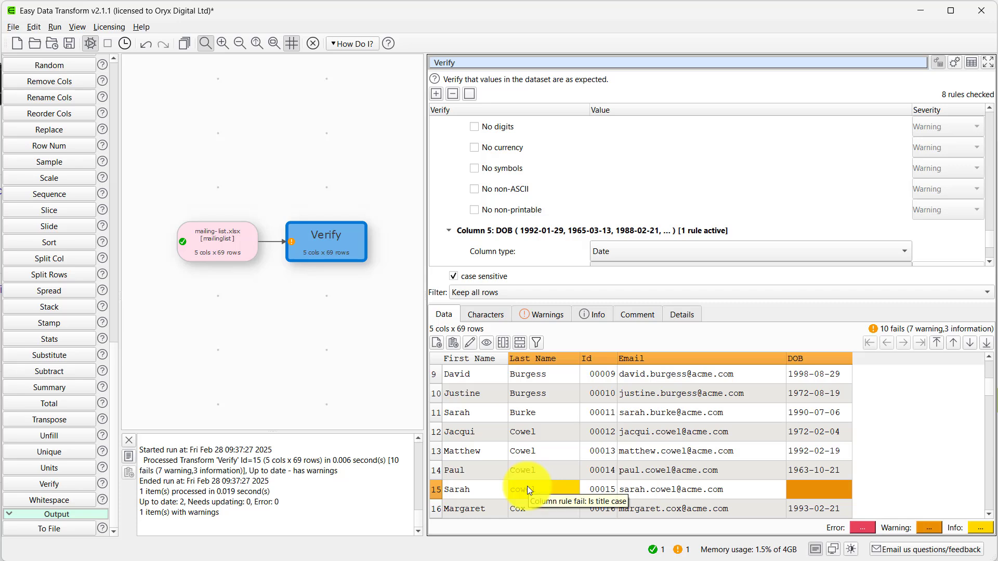
{"action": "mouse_move", "coordinate": [822, 495]}
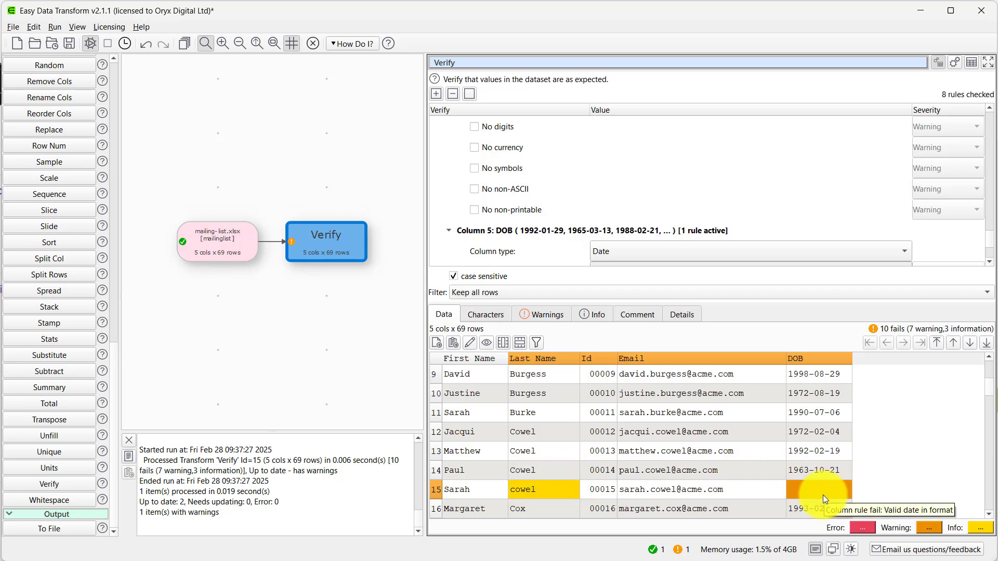
{"action": "left_click", "coordinate": [989, 499]}
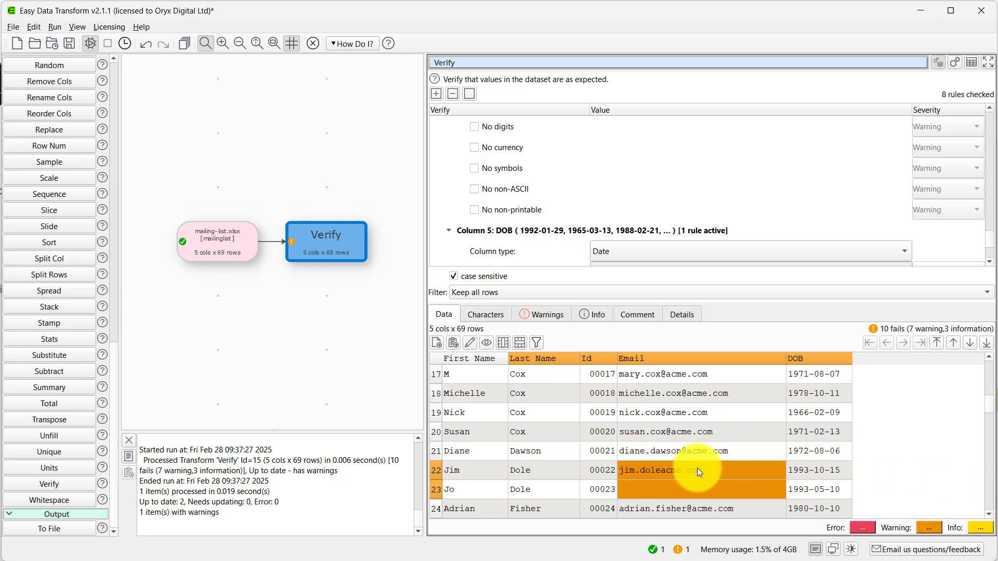
{"action": "mouse_move", "coordinate": [697, 471]}
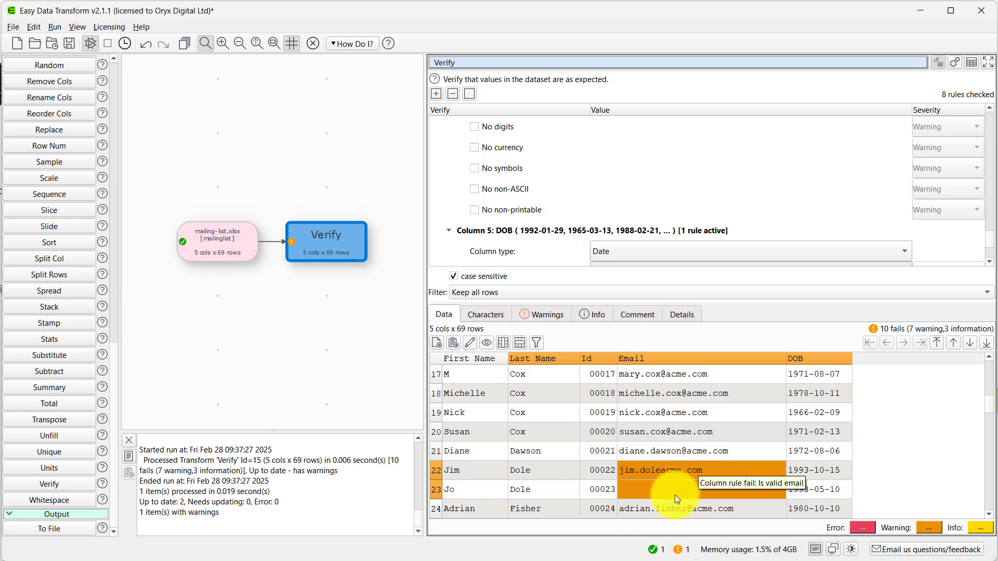
{"action": "left_click", "coordinate": [991, 505]}
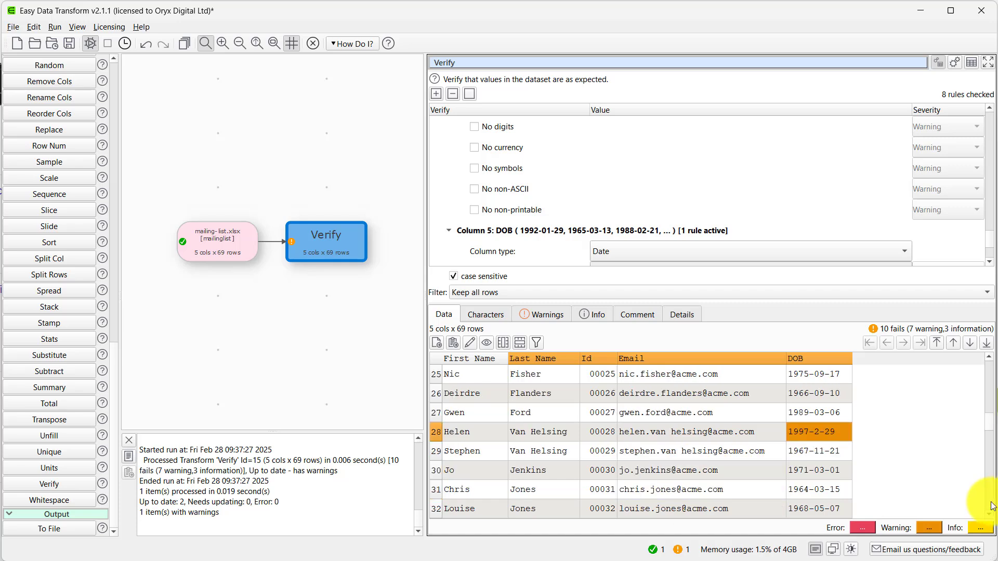
{"action": "mouse_move", "coordinate": [831, 441]}
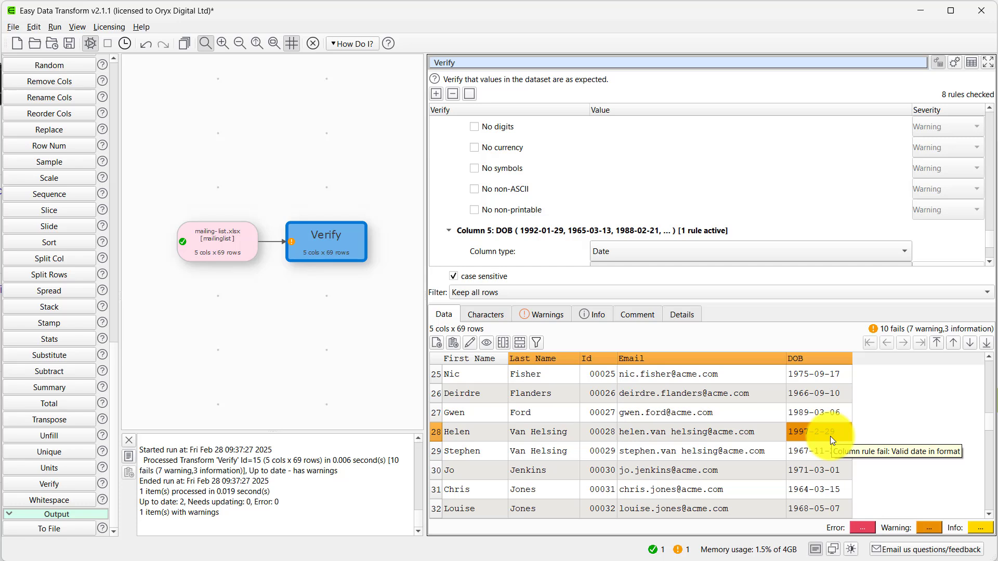
{"action": "left_click", "coordinate": [989, 490]}
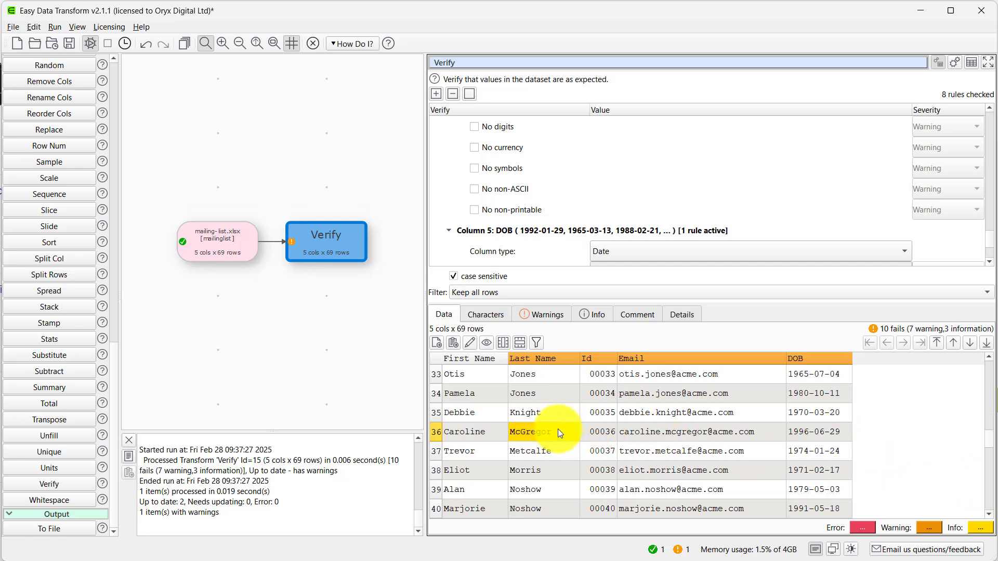
{"action": "mouse_move", "coordinate": [558, 431]}
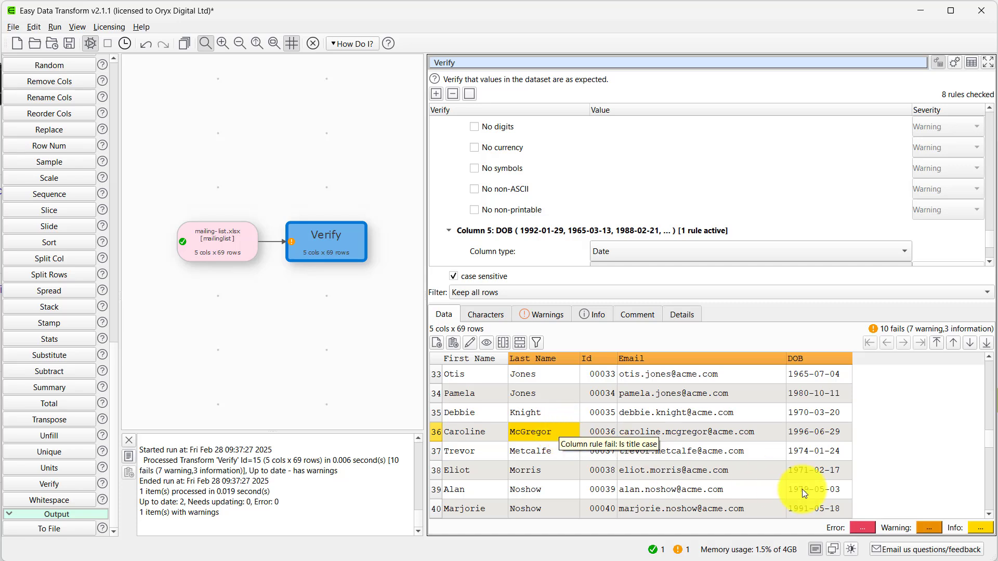
- Check the rule failures of the highlighted cells in the remaining rows, down to row 69
{"action": "left_click", "coordinate": [989, 508]}
{"action": "left_click", "coordinate": [989, 508]}
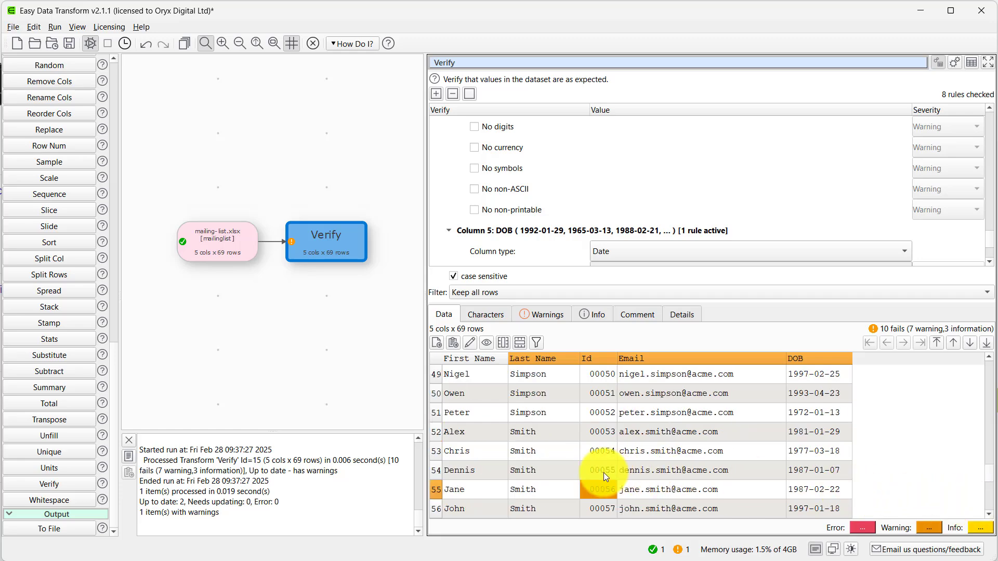
{"action": "mouse_move", "coordinate": [599, 491]}
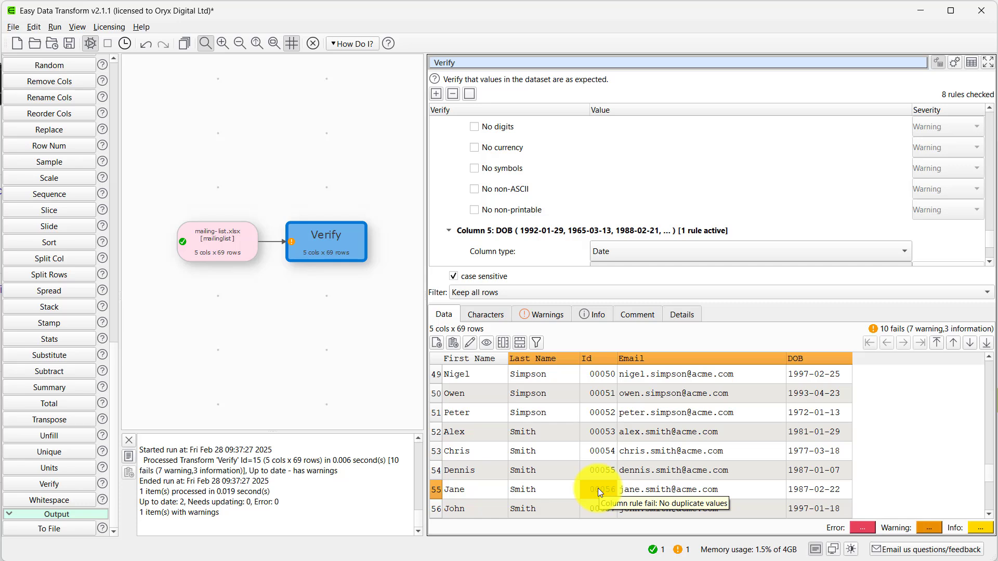
{"action": "left_click", "coordinate": [990, 505]}
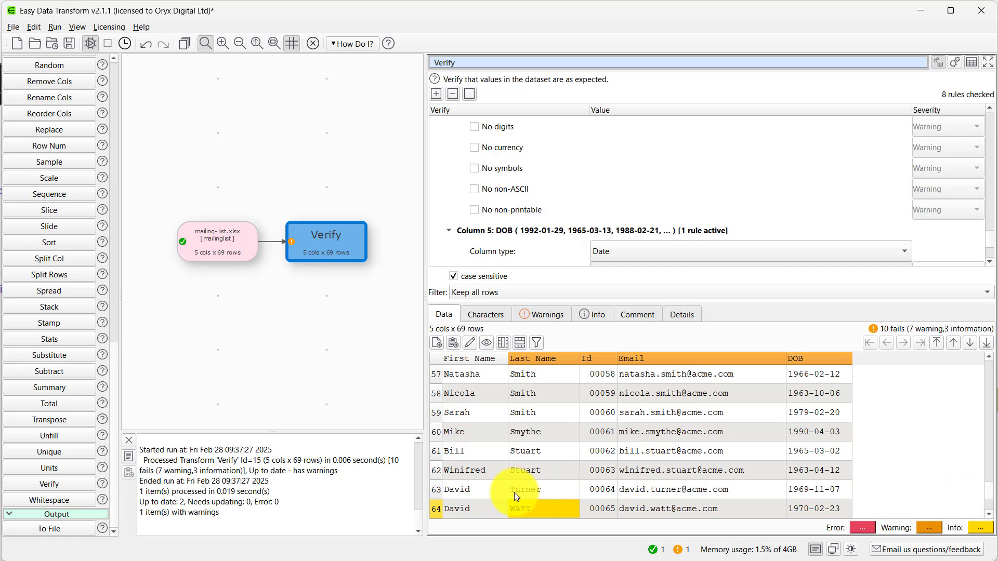
{"action": "mouse_move", "coordinate": [517, 508]}
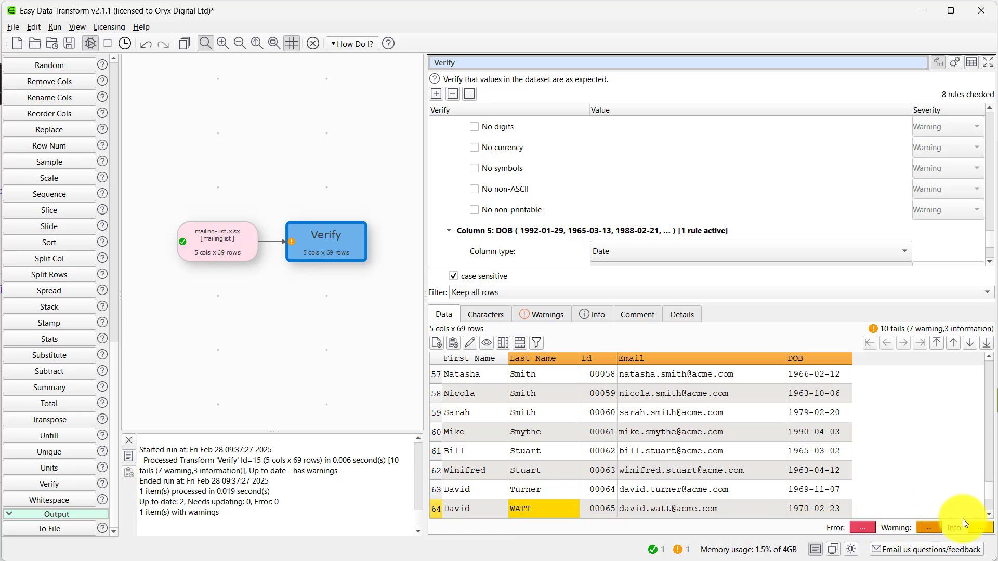
{"action": "left_click", "coordinate": [991, 511]}
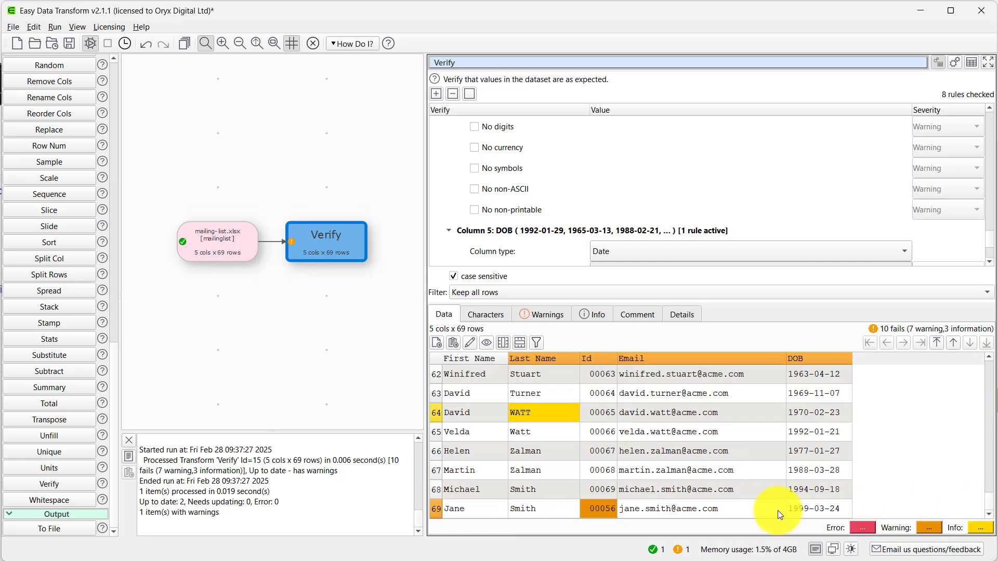
{"action": "mouse_move", "coordinate": [603, 511]}
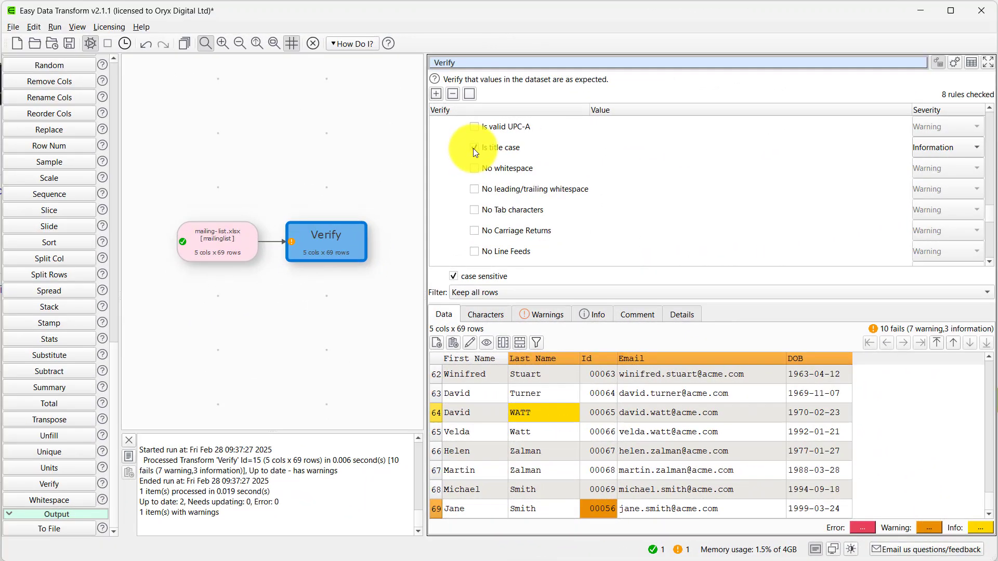
- For the Last Name column, replace the title case rule with a Matches regex rule of ^[A-Z][a-z]|Mc[A-Z]
{"action": "left_click", "coordinate": [474, 147]}
{"action": "scroll", "coordinate": [473, 148], "scroll_direction": "up", "scroll_amount": 2}
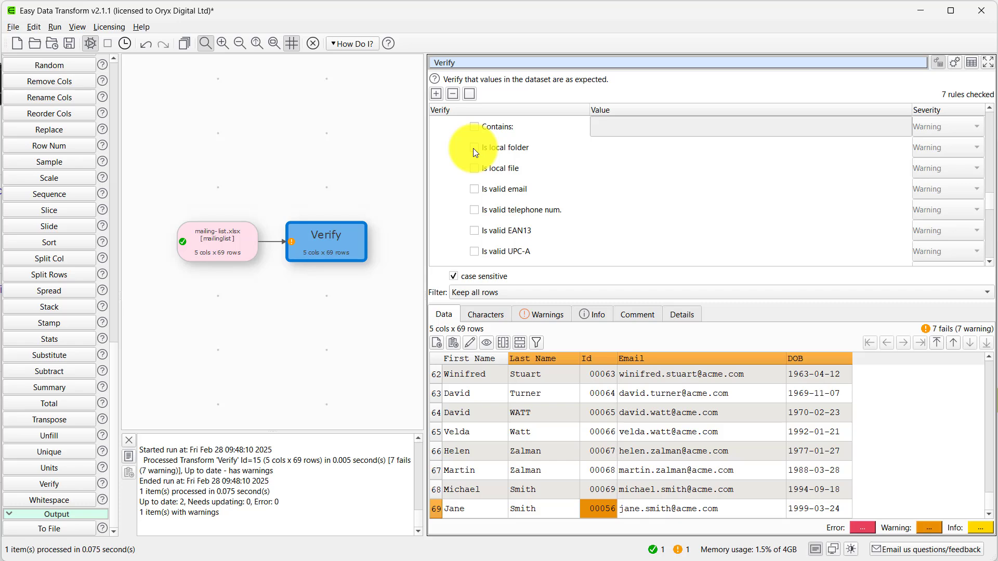
{"action": "scroll", "coordinate": [473, 148], "scroll_direction": "up", "scroll_amount": 1}
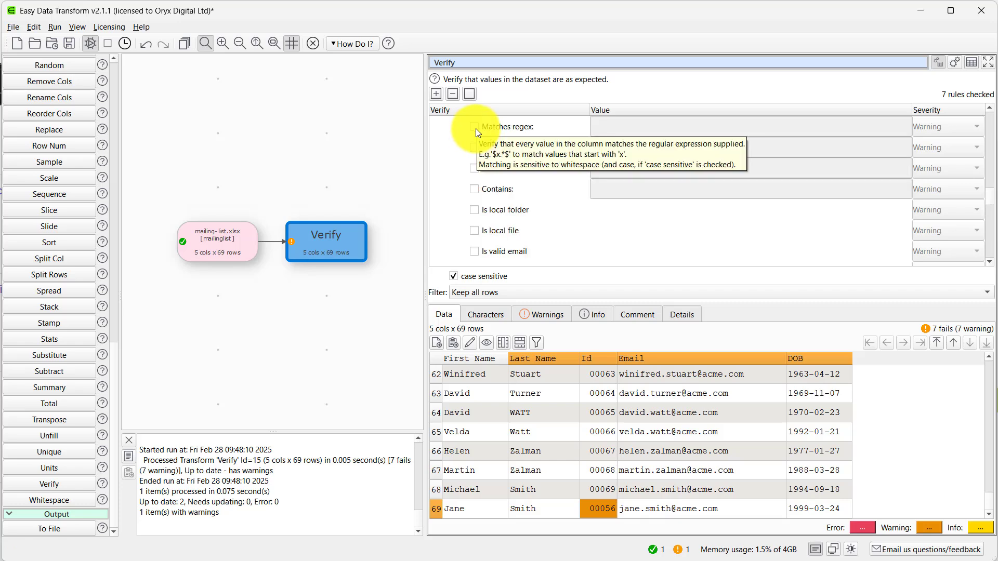
{"action": "left_click", "coordinate": [475, 129]}
{"action": "left_click", "coordinate": [629, 123]}
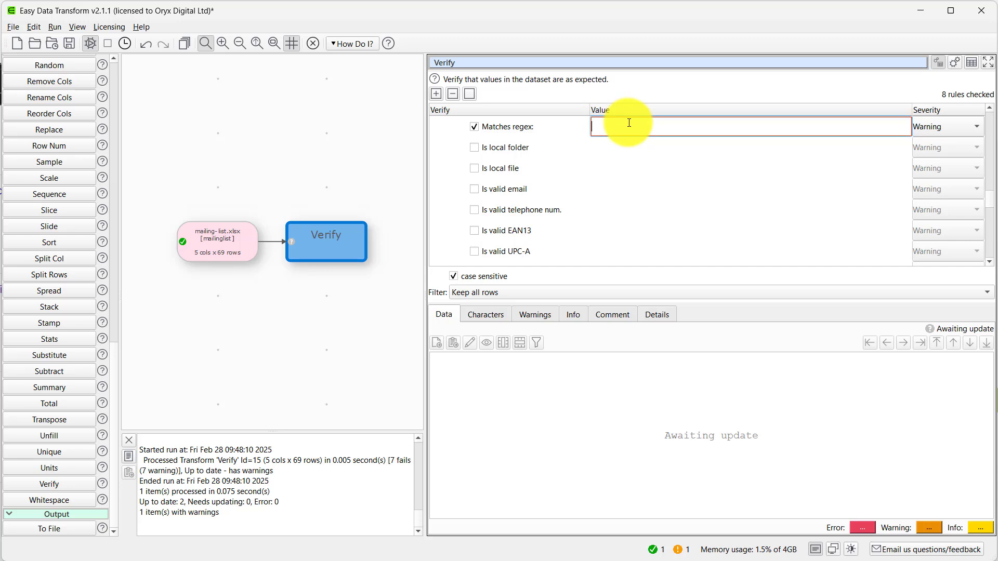
{"action": "type", "text": "^[A-Z][a-z]|Mc[A-Z]"}
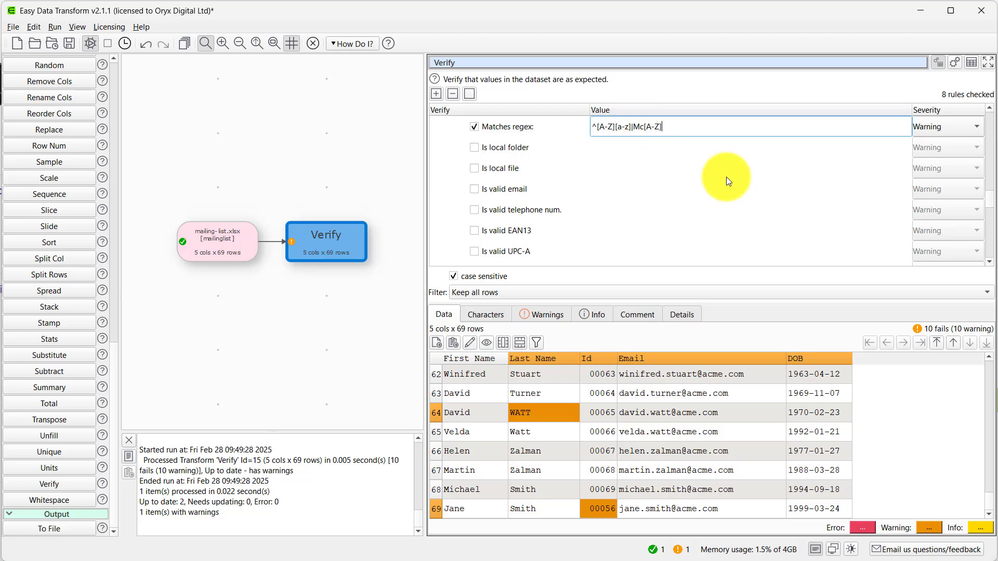
- Check the Last Name cell in row 36 against the new regex rule
{"action": "left_click", "coordinate": [989, 399]}
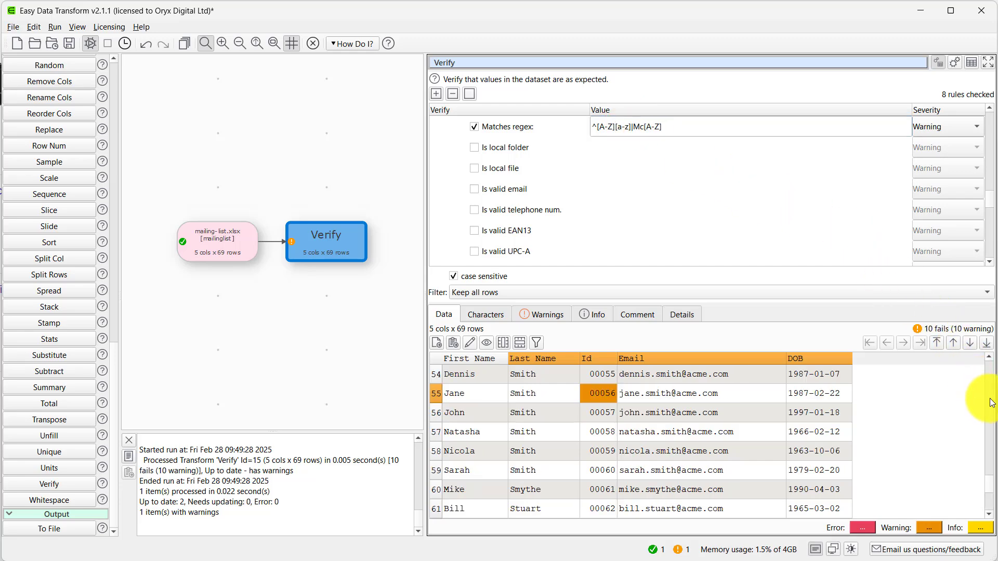
{"action": "left_click", "coordinate": [989, 400]}
{"action": "left_click", "coordinate": [990, 401]}
{"action": "left_click", "coordinate": [990, 402]}
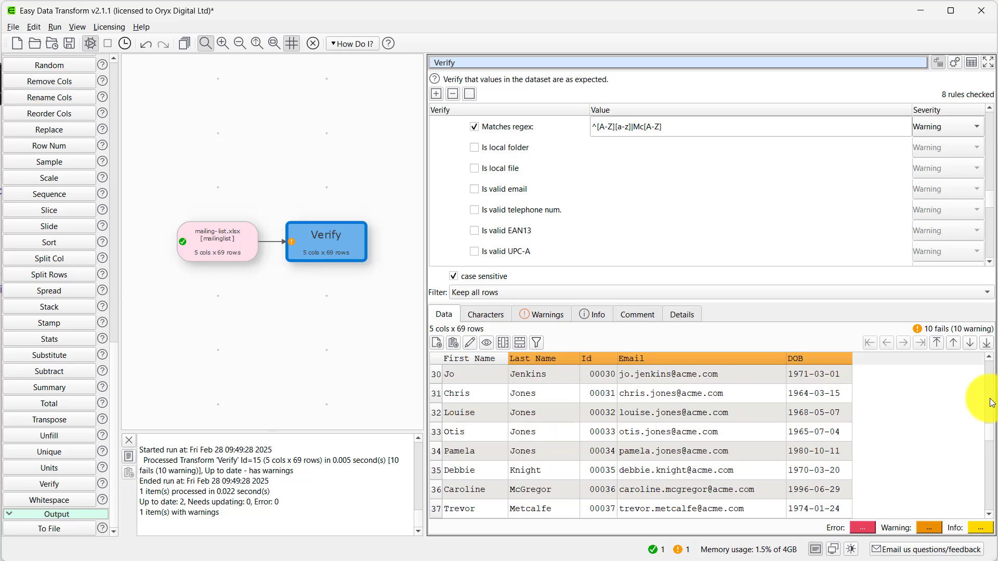
{"action": "left_click", "coordinate": [545, 480]}
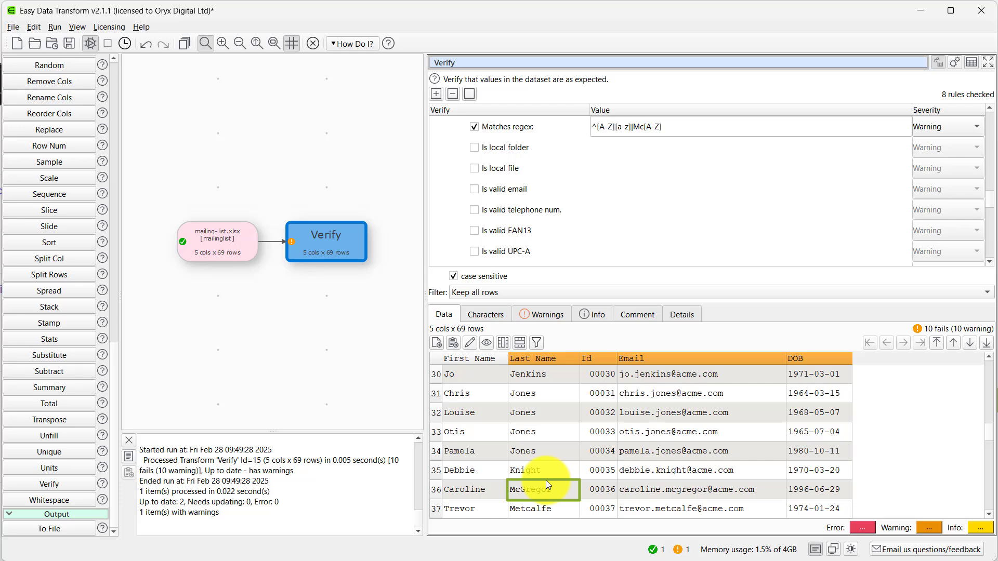
- Review the Verify transform's warnings and information summaries, and return to the data table
{"action": "left_click", "coordinate": [541, 314]}
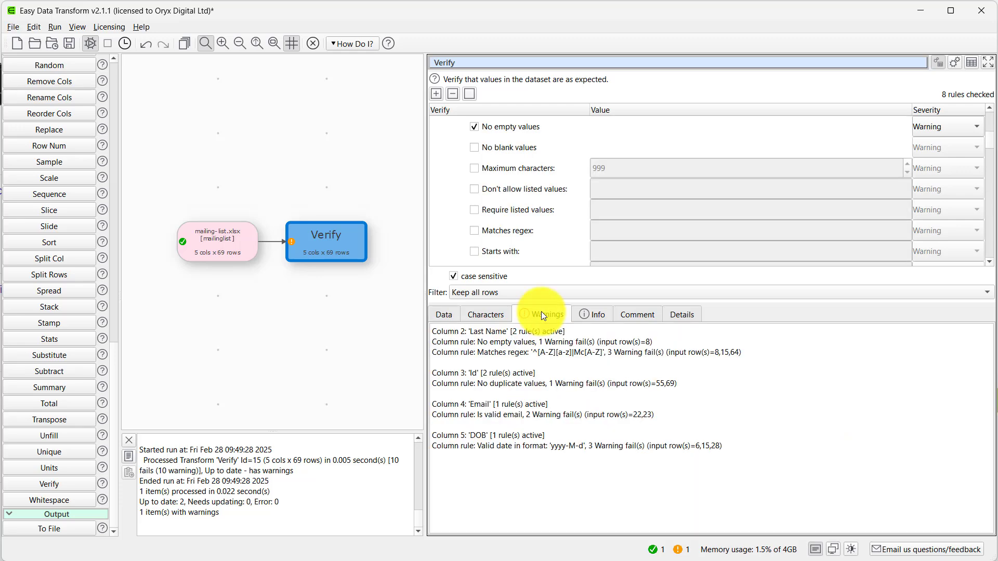
{"action": "left_click", "coordinate": [588, 315]}
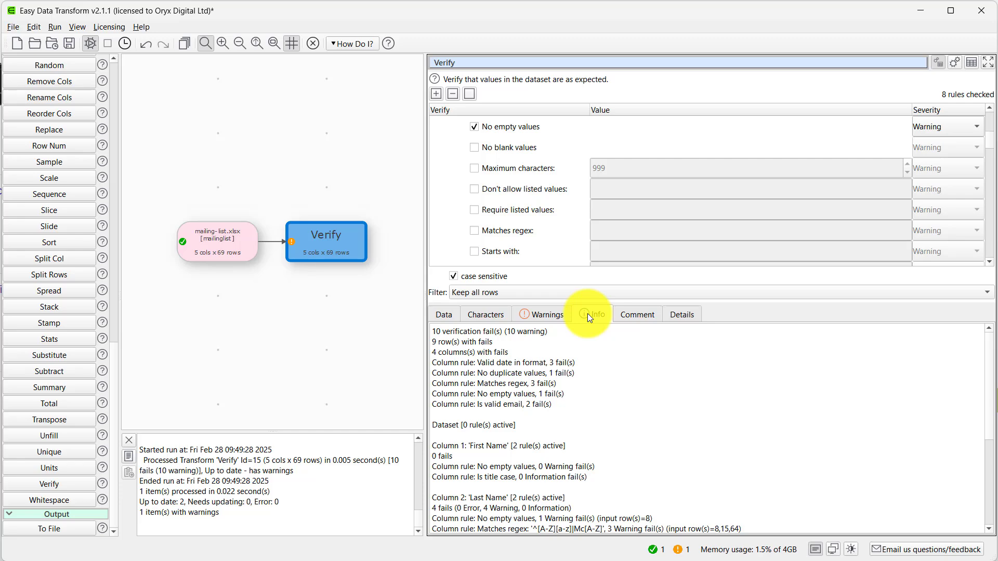
{"action": "left_click", "coordinate": [450, 320]}
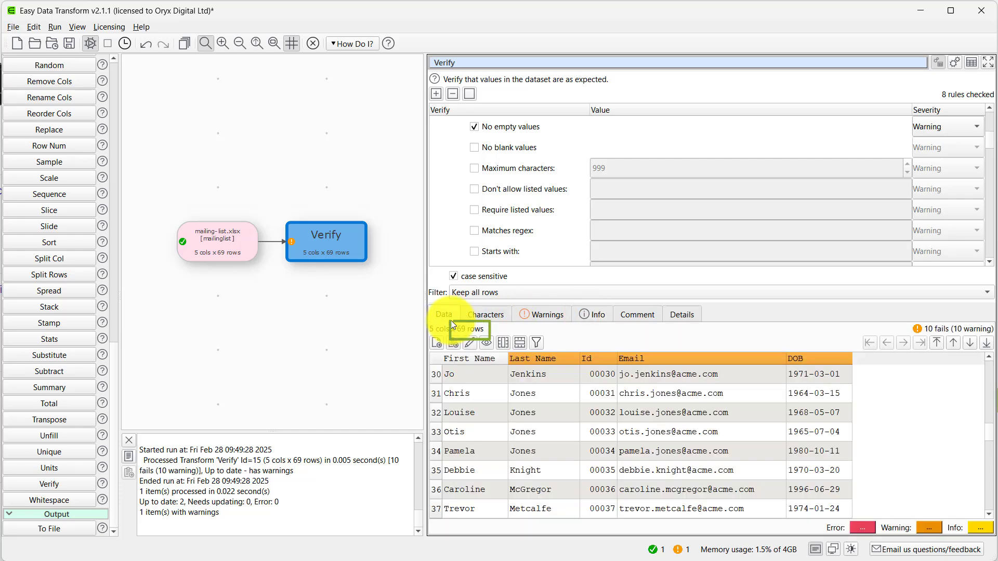
- Set the Verify filter to remove rows with warning fails only, excluding no fails, information fails and error fails
{"action": "left_click", "coordinate": [482, 292]}
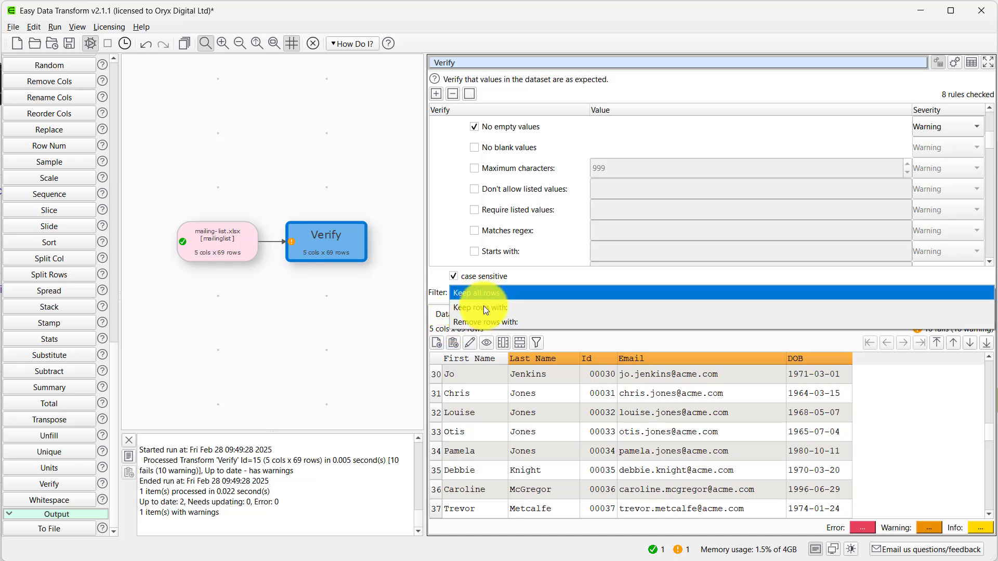
{"action": "left_click", "coordinate": [483, 322]}
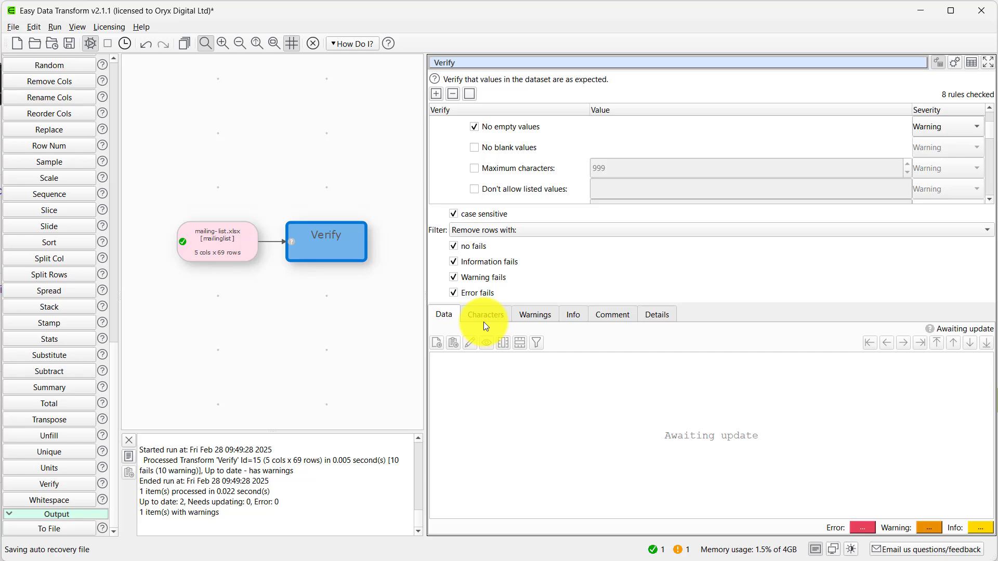
{"action": "left_click", "coordinate": [457, 292]}
{"action": "left_click", "coordinate": [457, 260]}
{"action": "left_click", "coordinate": [456, 247]}
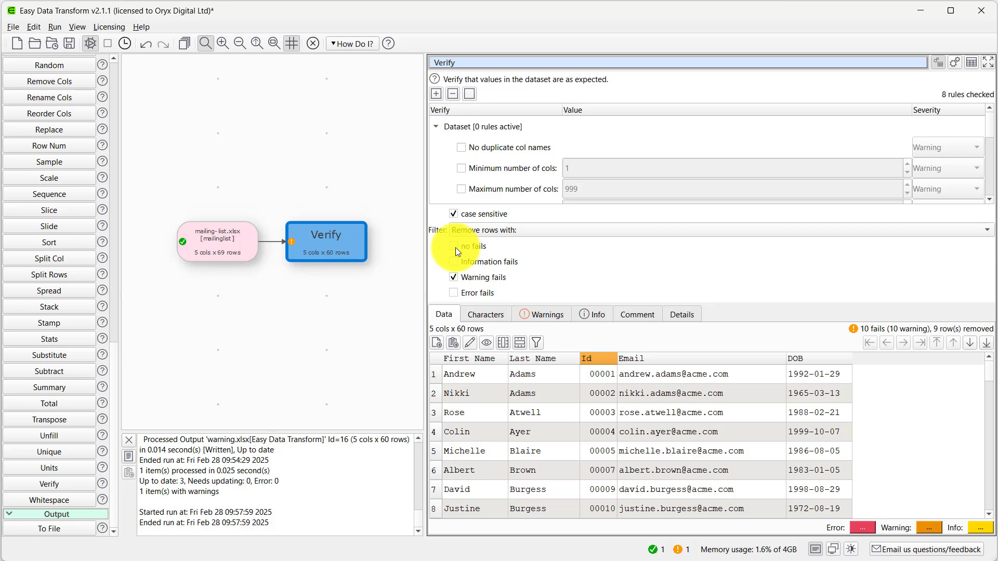
- Change the Verify filter to keep only the rows with warning fails
{"action": "left_click", "coordinate": [483, 232]}
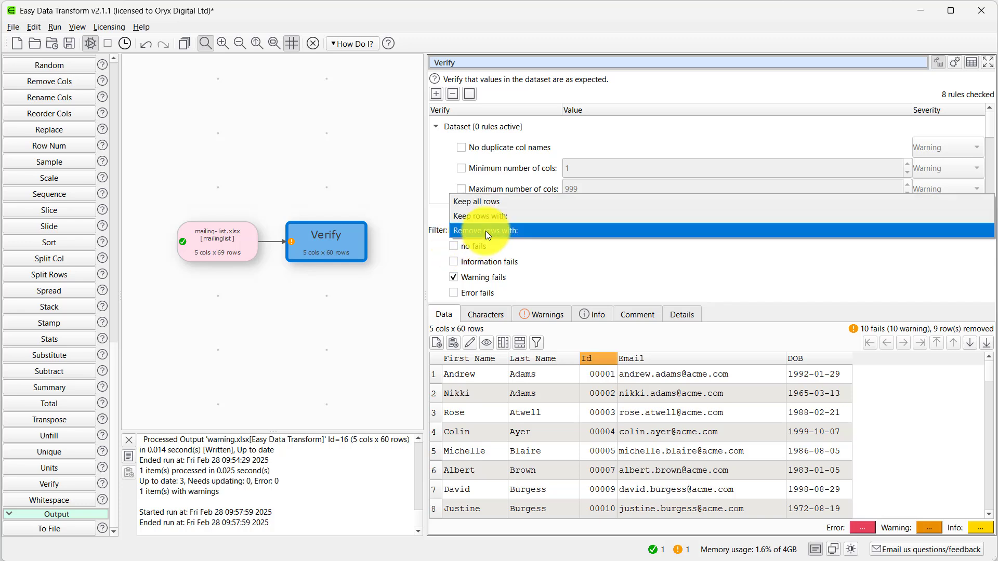
{"action": "left_click", "coordinate": [492, 221]}
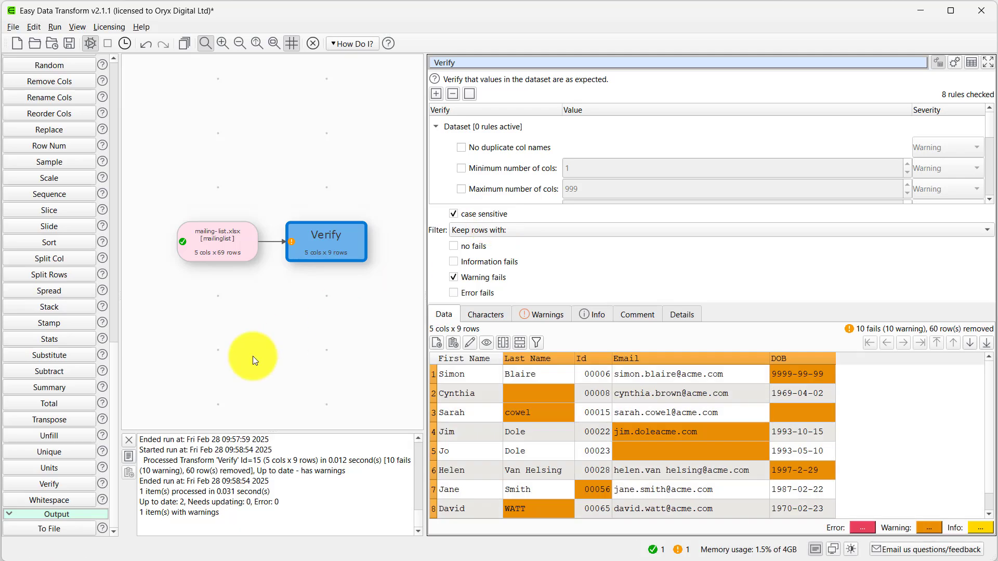
- Output the filtered rows to an Excel XLSX file named warningfails on the Desktop and open it in Excel
{"action": "left_click", "coordinate": [58, 529]}
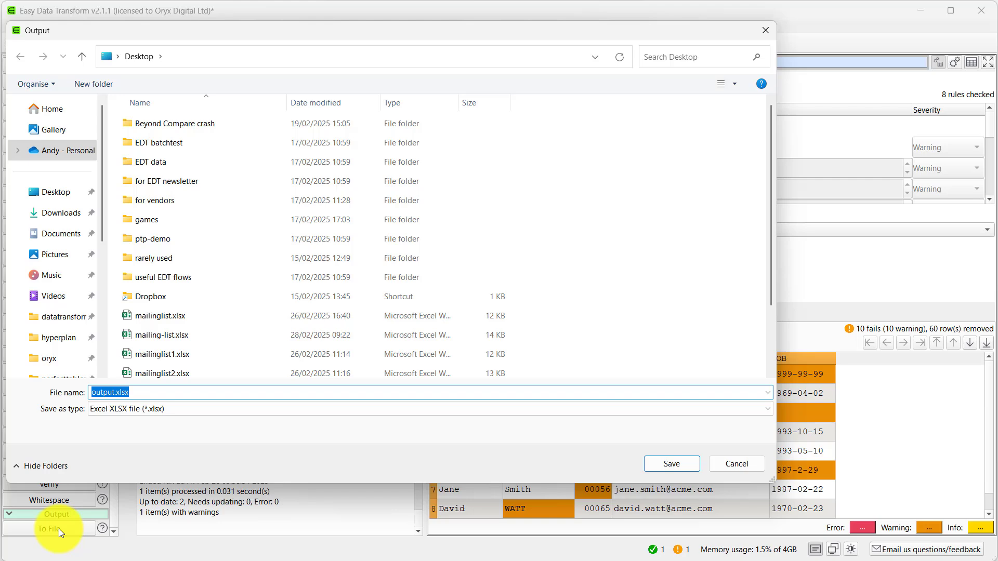
{"action": "type", "text": "warningfails"}
{"action": "key", "text": "Return"}
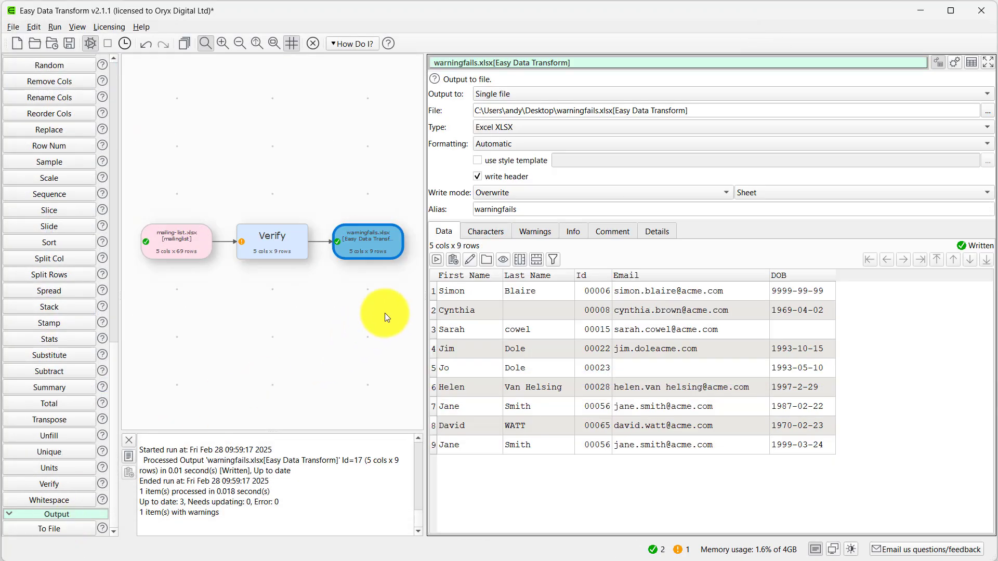
{"action": "left_click", "coordinate": [468, 259]}
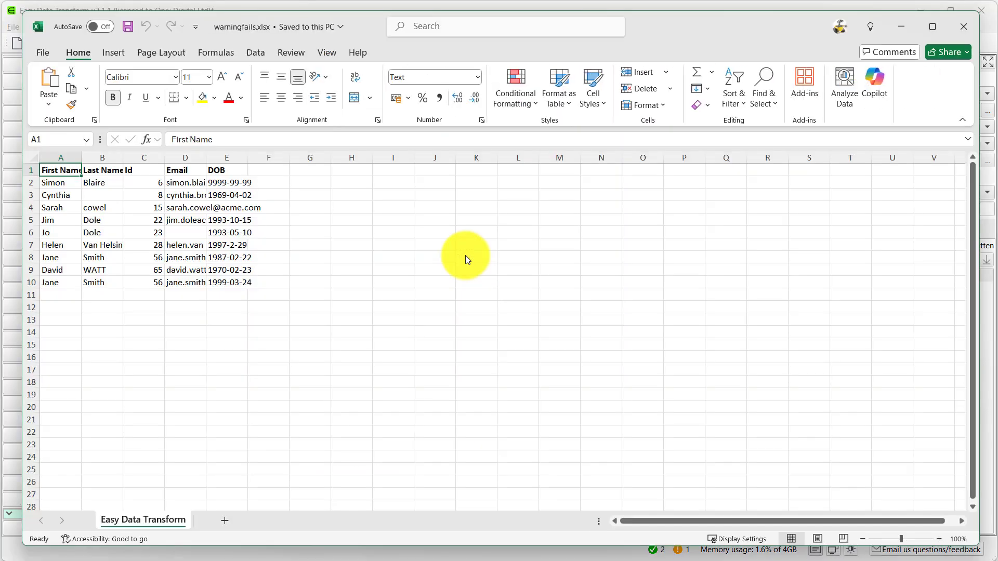
- Close the exported workbook and set the severity of the Last Name column's No empty values rule to Error
{"action": "left_click", "coordinate": [963, 26]}
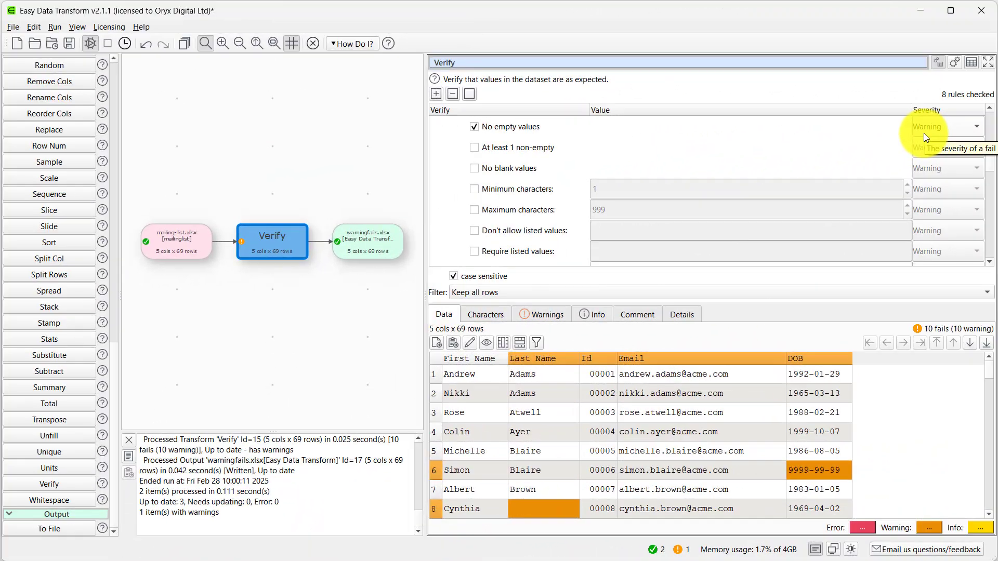
{"action": "left_click", "coordinate": [924, 133]}
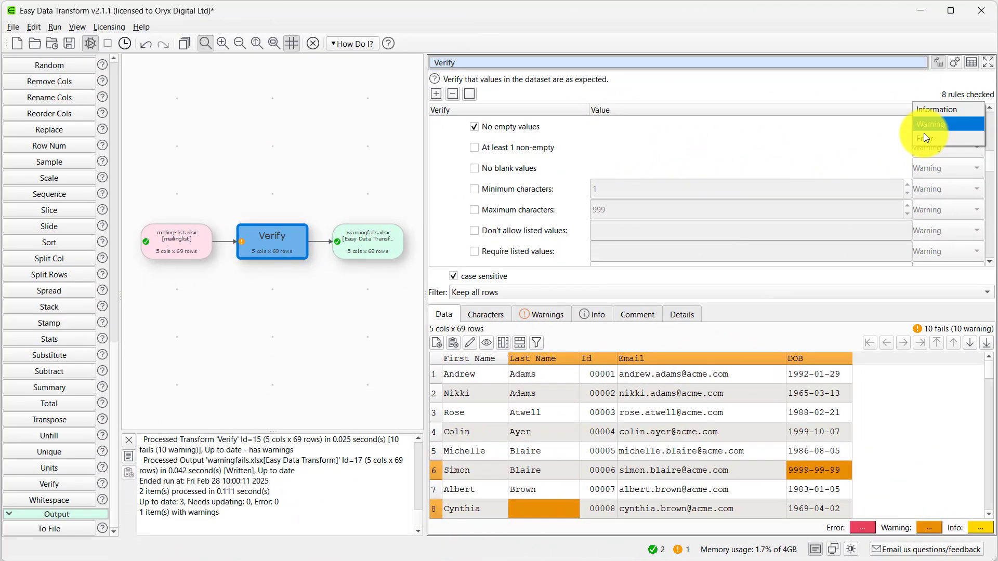
{"action": "left_click", "coordinate": [924, 137]}
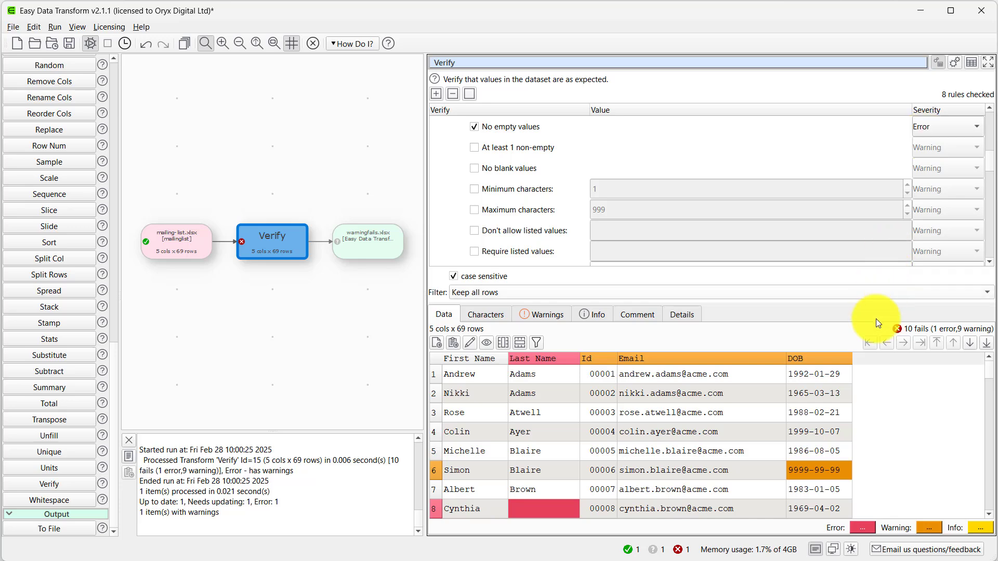
- View the color options for highlighting Verify errors and close them without changing the color
{"action": "left_click", "coordinate": [861, 528]}
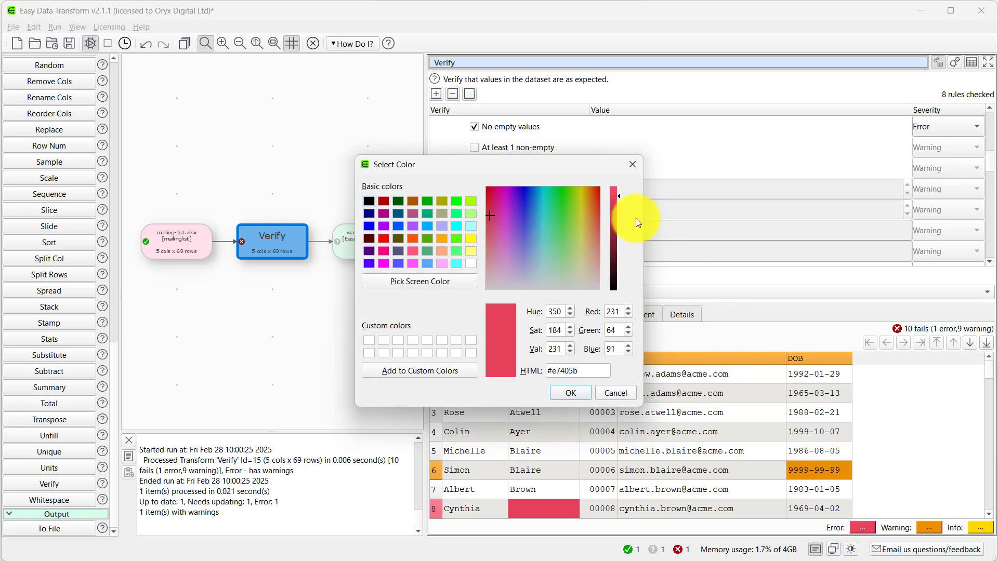
{"action": "left_click", "coordinate": [633, 166]}
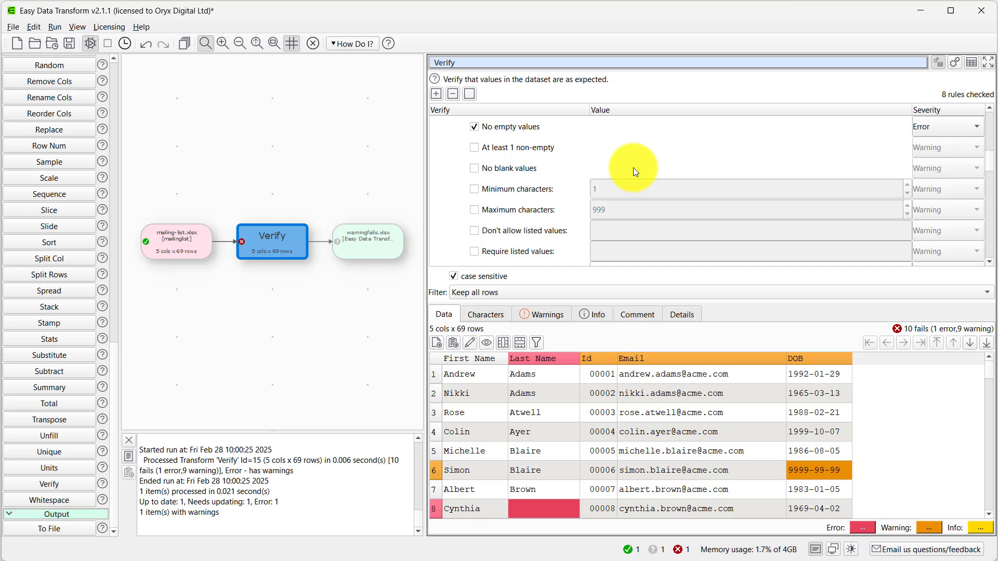
- Consult the Verify transform's help page, including the descriptions of the available rules, and close it
{"action": "left_click", "coordinate": [441, 86]}
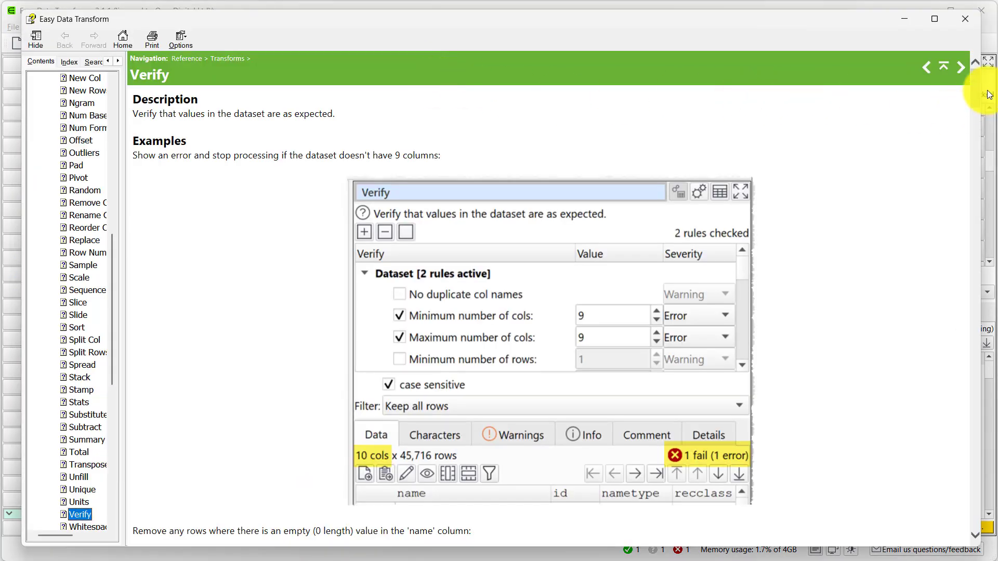
{"action": "left_click_drag", "start_coordinate": [974, 92], "coordinate": [957, 328]}
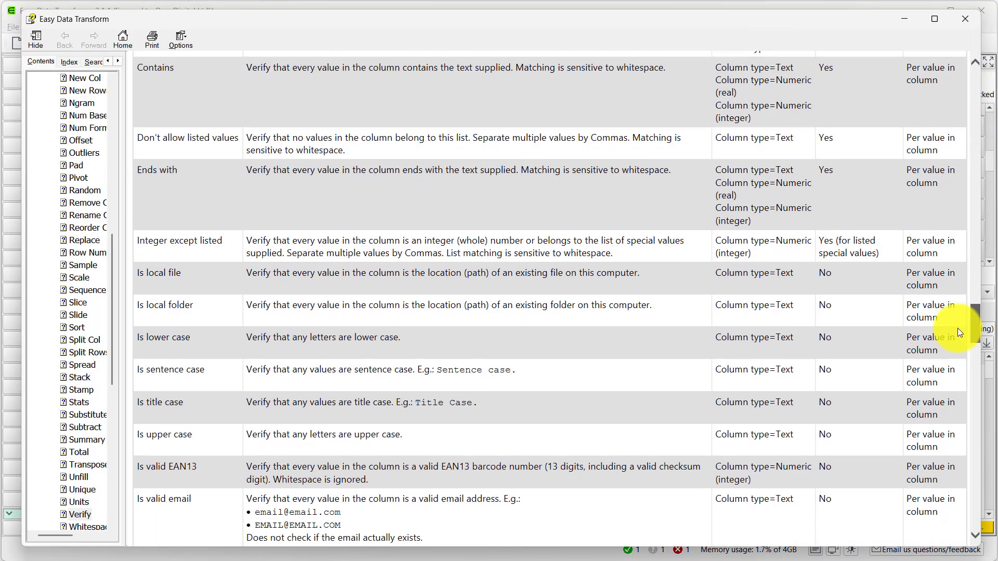
{"action": "left_click", "coordinate": [971, 27]}
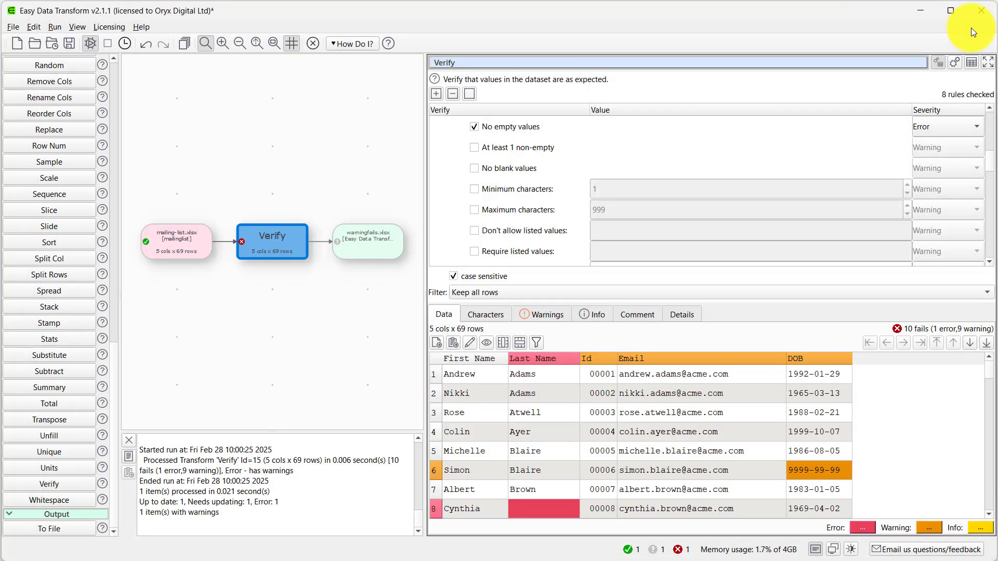